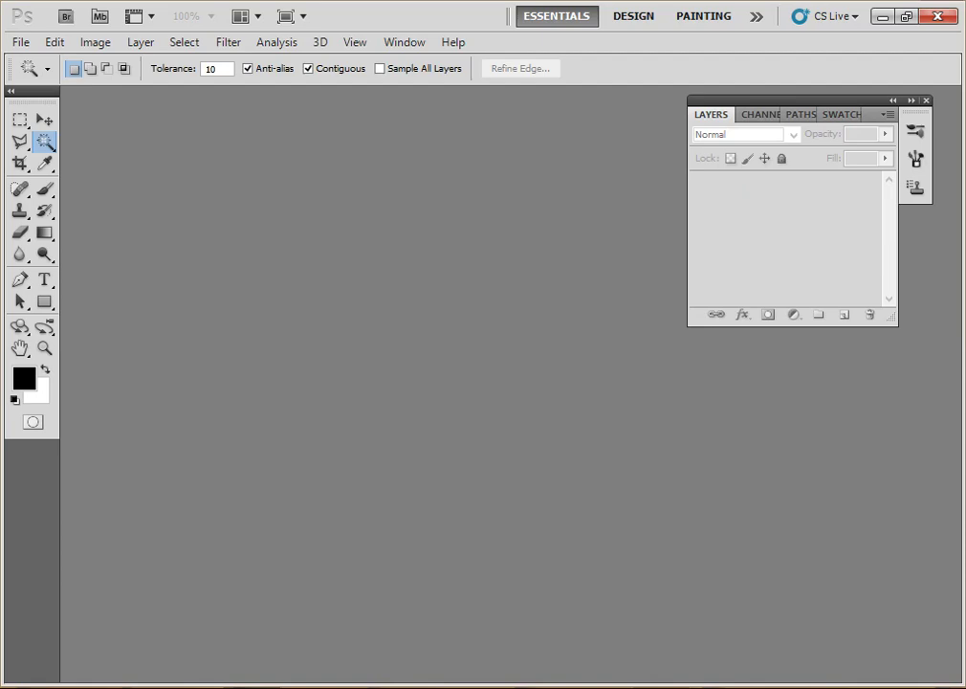
Open empty-studio-background-vector-23092371 copy.jpg from the Desktop
{"action": "left_click", "coordinate": [20, 42]}
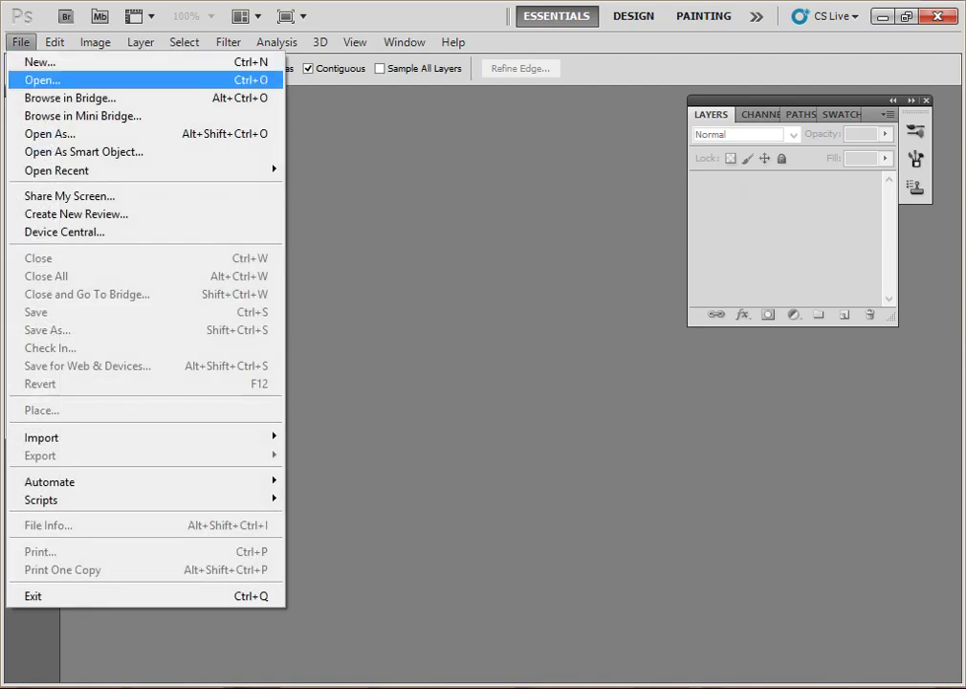
{"action": "left_click", "coordinate": [42, 79]}
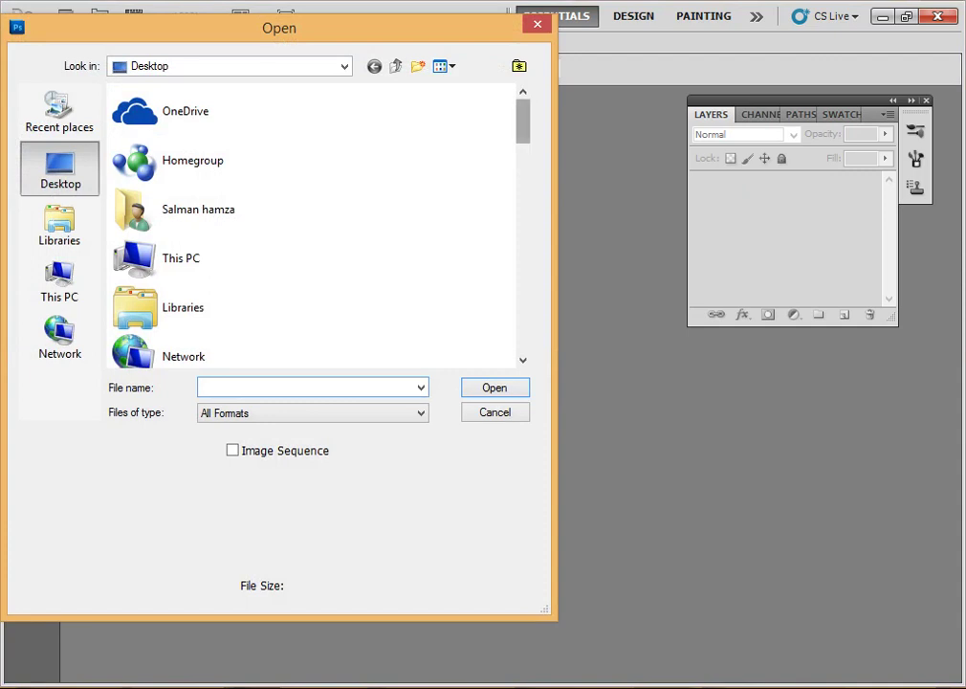
{"action": "scroll", "coordinate": [316, 225], "scroll_direction": "down", "scroll_amount": 2}
{"action": "scroll", "coordinate": [315, 224], "scroll_direction": "down", "scroll_amount": 2}
{"action": "scroll", "coordinate": [316, 225], "scroll_direction": "down", "scroll_amount": 2}
{"action": "scroll", "coordinate": [315, 225], "scroll_direction": "down", "scroll_amount": 2}
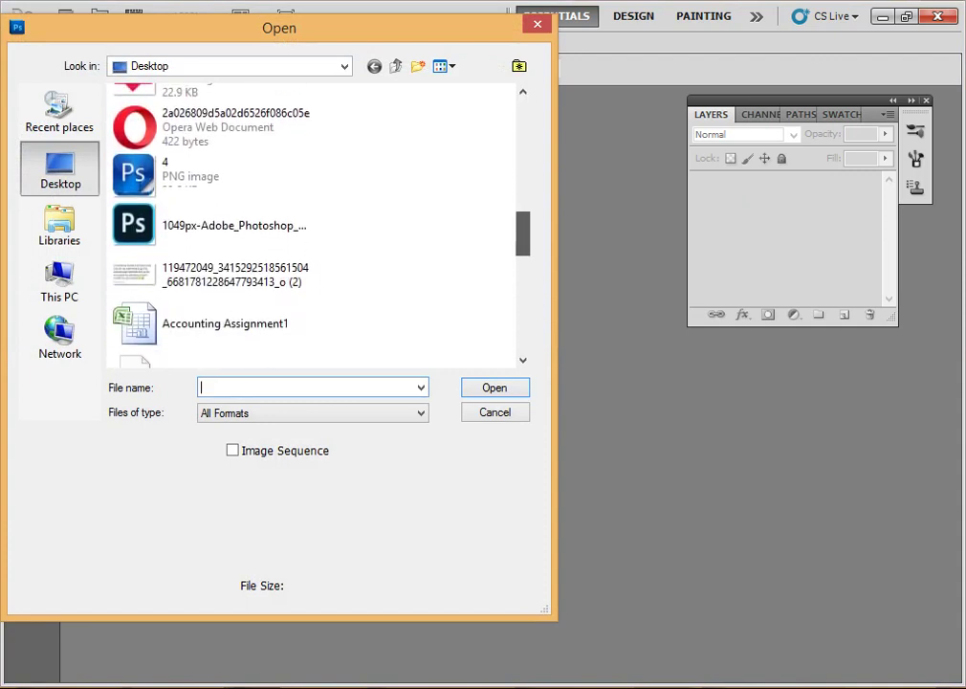
{"action": "scroll", "coordinate": [316, 225], "scroll_direction": "down", "scroll_amount": 2}
{"action": "left_click", "coordinate": [236, 330]}
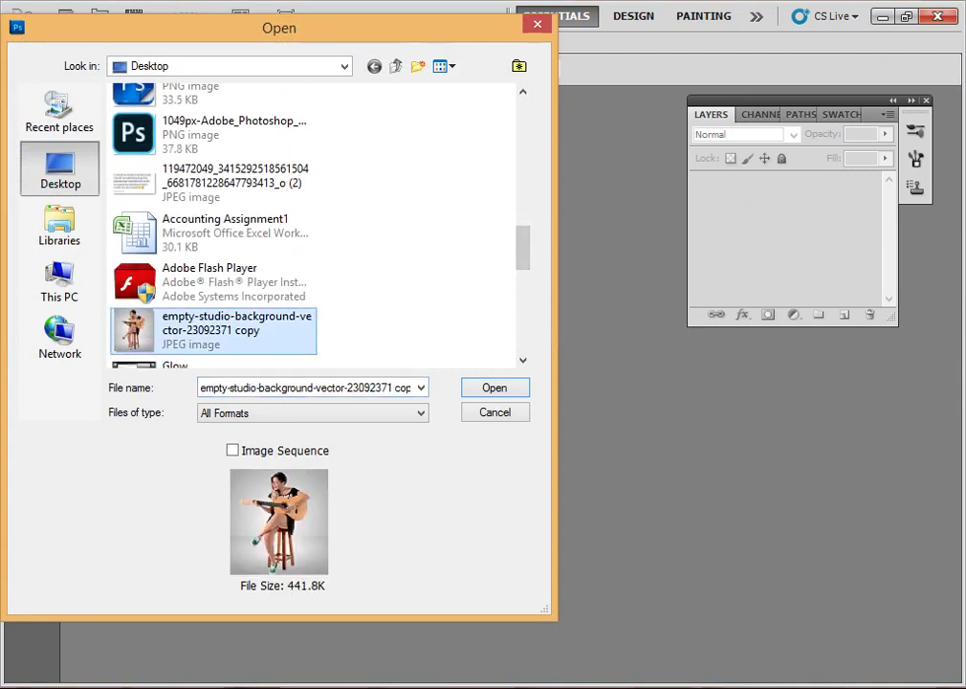
{"action": "key", "text": "Return"}
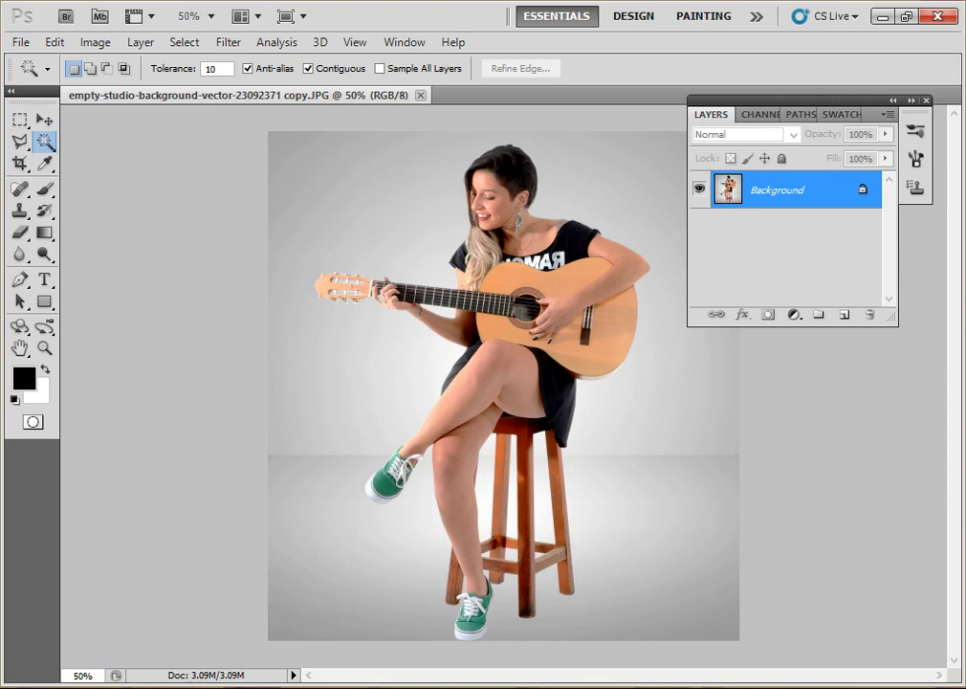
Magic-wand the grey background beside, above and right of the girl, plus the bottom-right floor
{"action": "left_click", "coordinate": [325, 402], "text": "shift"}
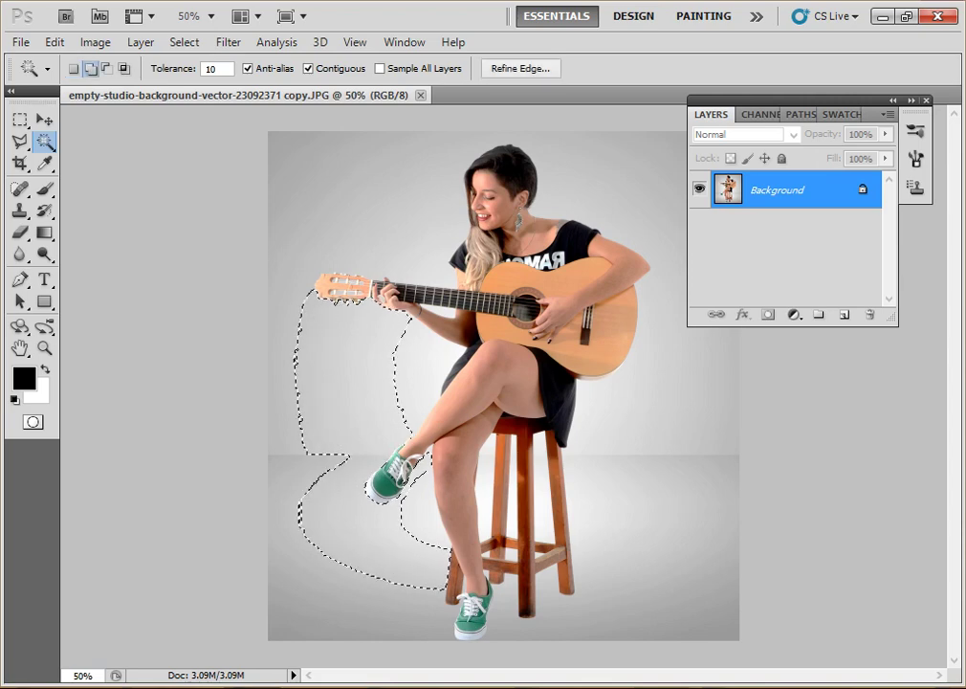
{"action": "left_click", "coordinate": [287, 154], "text": "shift"}
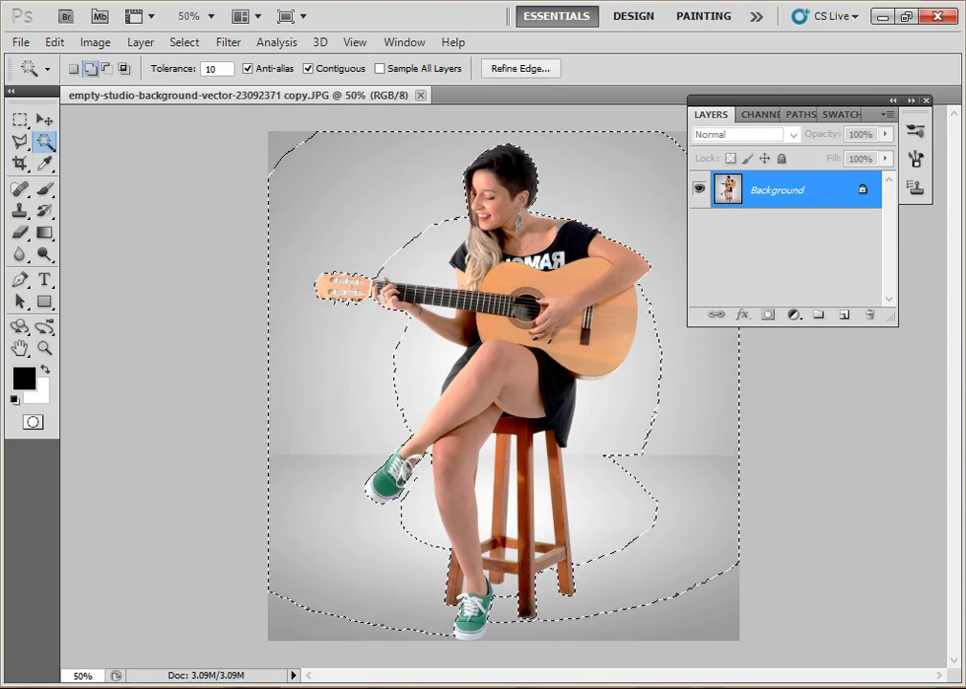
{"action": "left_click", "coordinate": [689, 617], "text": "shift"}
{"action": "left_click", "coordinate": [621, 411], "text": "shift"}
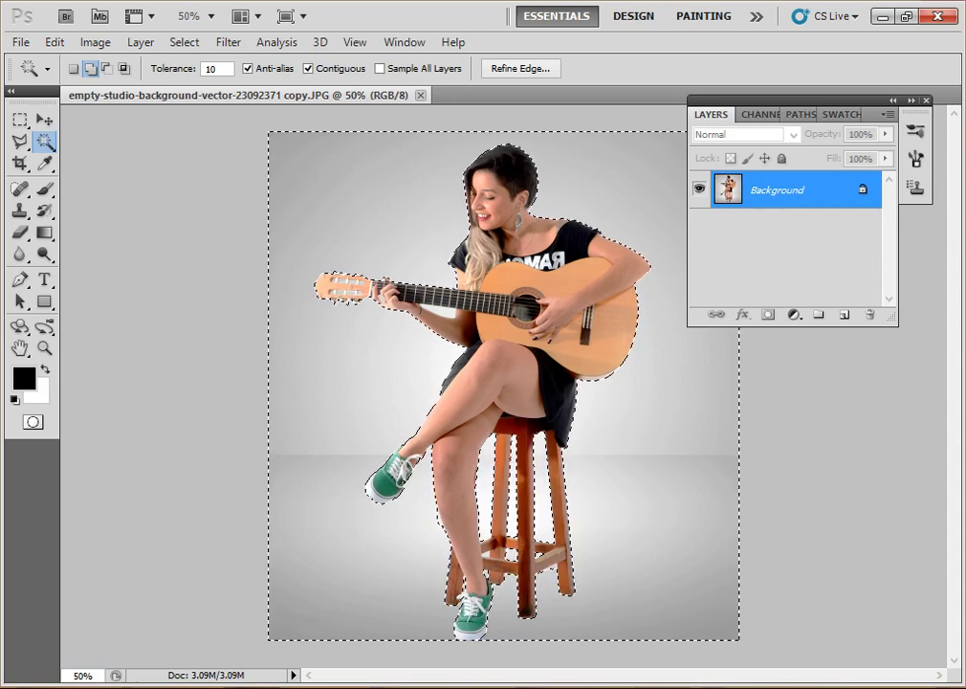
Zoom in to 300% and pan across the selection edges to the guitar headstock
{"action": "key", "text": "shift"}
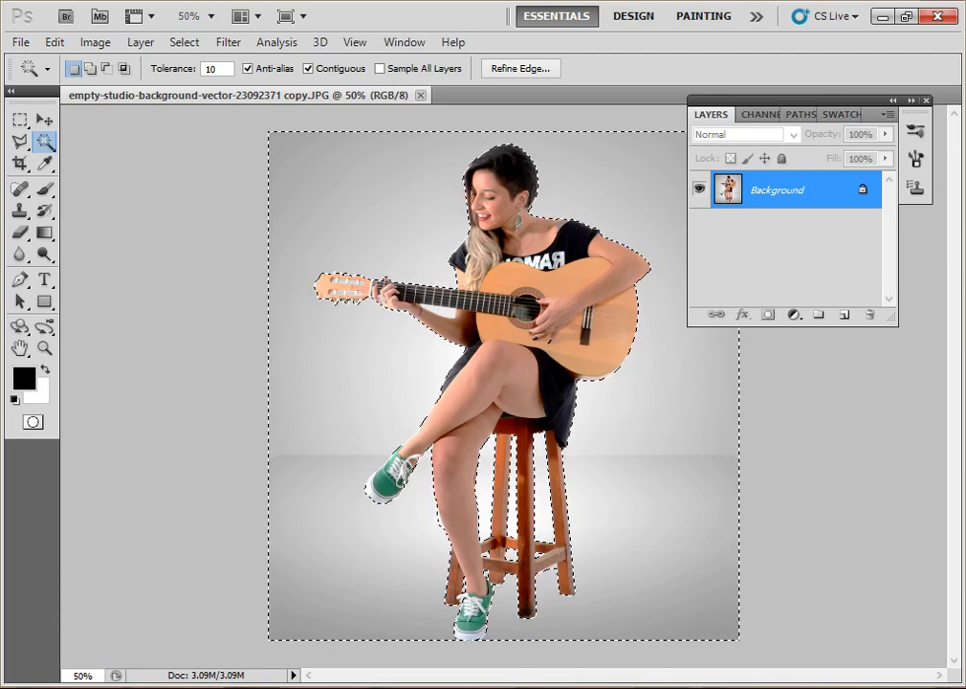
{"action": "key", "text": "ctrl+plus"}
{"action": "key", "text": "ctrl+plus"}
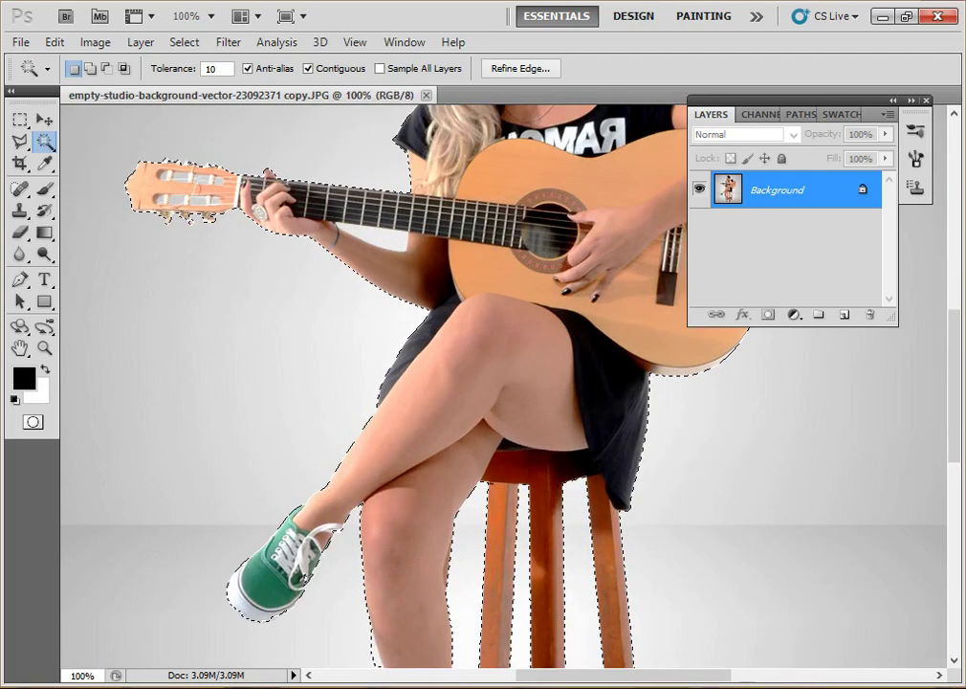
{"action": "key", "text": "ctrl+plus"}
{"action": "key", "text": "ctrl+plus"}
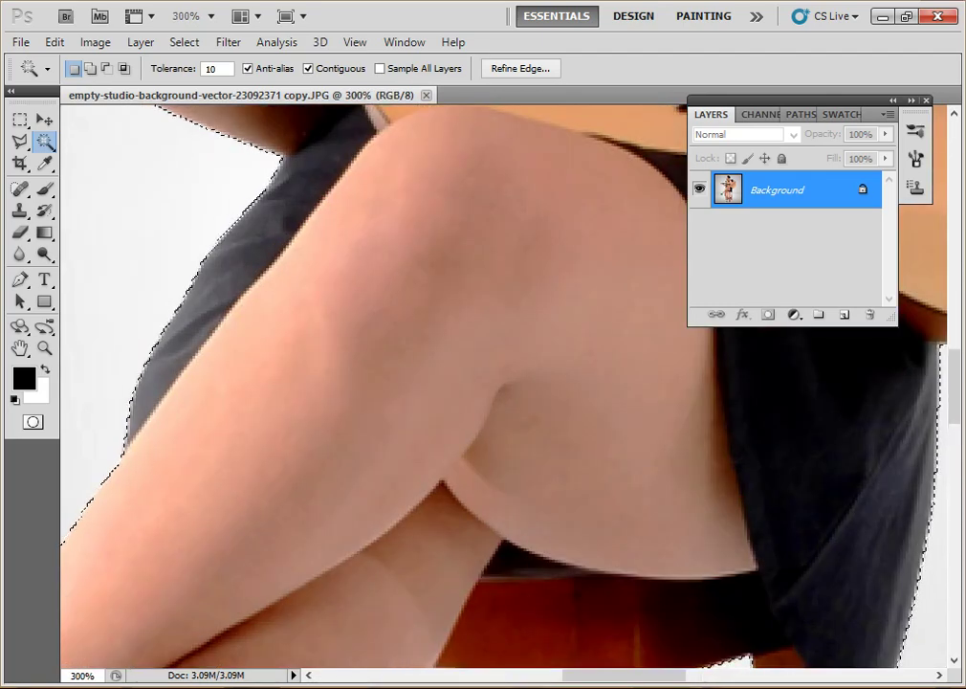
{"action": "scroll", "coordinate": [497, 383], "scroll_direction": "down", "scroll_amount": 5}
{"action": "scroll", "coordinate": [497, 382], "scroll_direction": "left", "scroll_amount": 3}
{"action": "scroll", "coordinate": [498, 382], "scroll_direction": "down", "scroll_amount": 5}
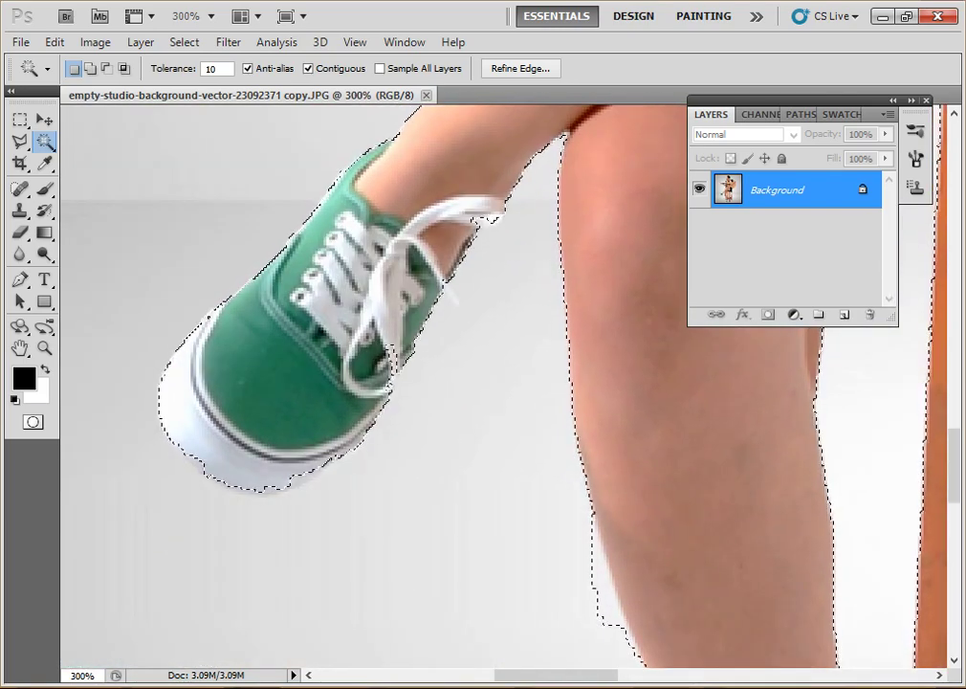
{"action": "key", "text": "alt"}
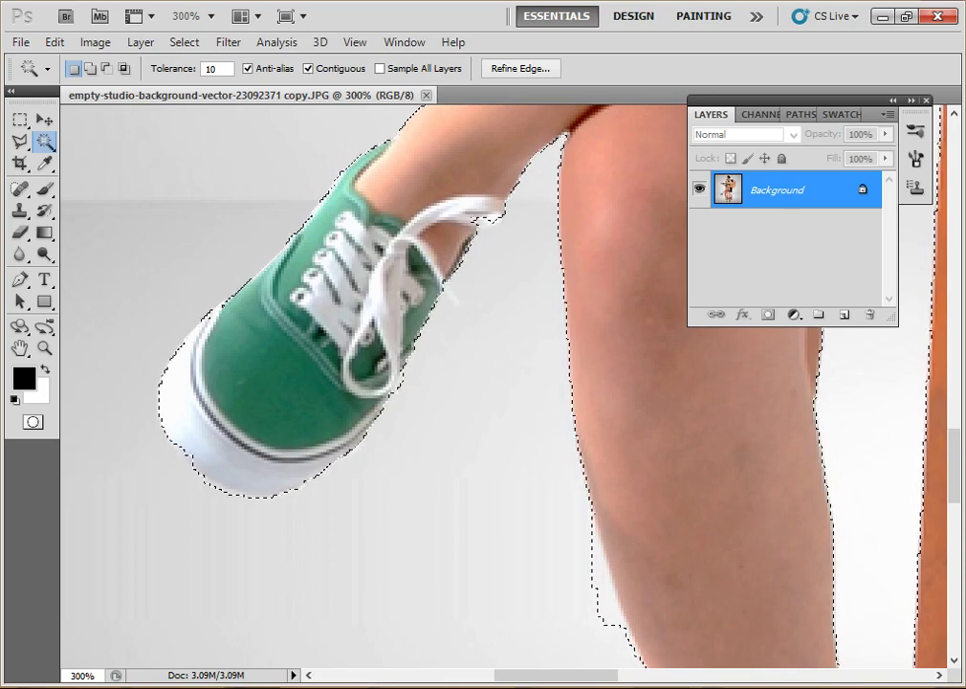
{"action": "scroll", "coordinate": [373, 383], "scroll_direction": "up", "scroll_amount": 3}
{"action": "scroll", "coordinate": [507, 383], "scroll_direction": "up", "scroll_amount": 3}
{"action": "scroll", "coordinate": [507, 382], "scroll_direction": "up", "scroll_amount": 3}
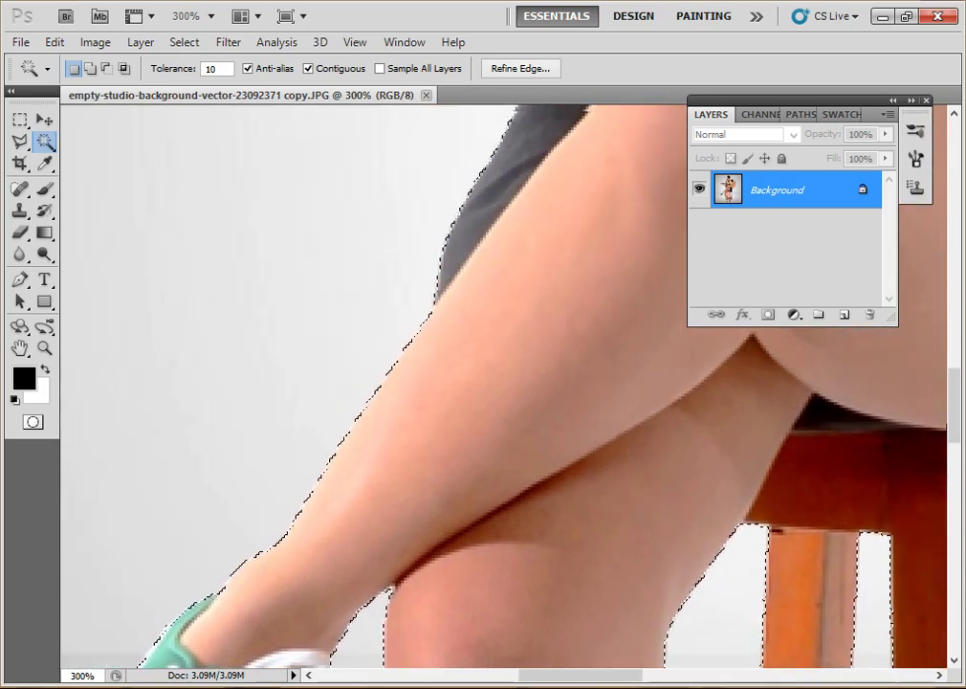
{"action": "scroll", "coordinate": [507, 382], "scroll_direction": "up", "scroll_amount": 3}
{"action": "scroll", "coordinate": [507, 383], "scroll_direction": "up", "scroll_amount": 3}
{"action": "scroll", "coordinate": [507, 383], "scroll_direction": "up", "scroll_amount": 3}
{"action": "scroll", "coordinate": [508, 382], "scroll_direction": "up", "scroll_amount": 2}
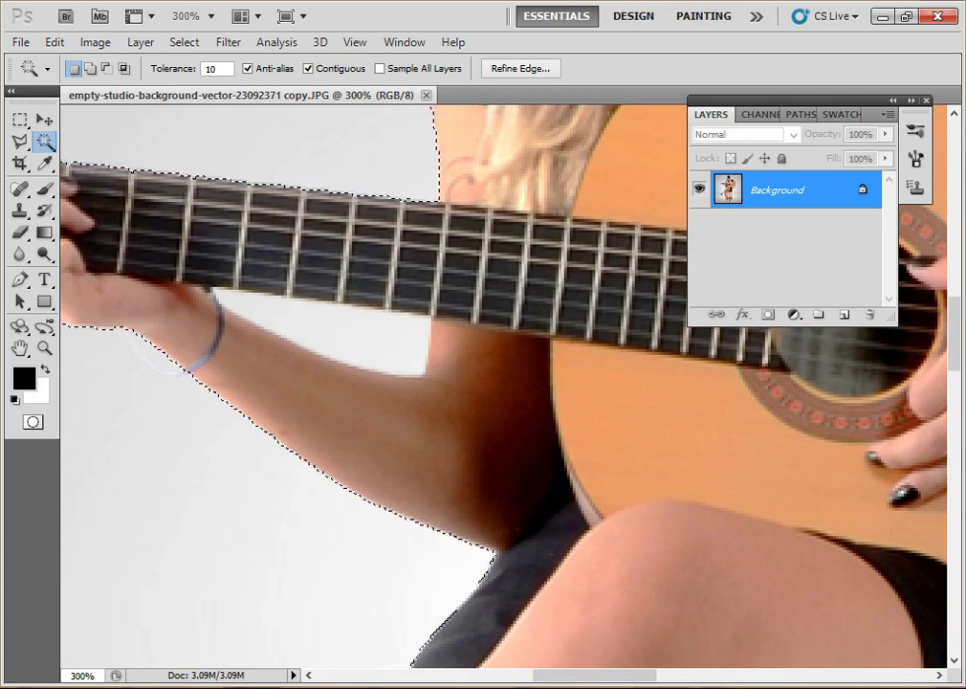
{"action": "scroll", "coordinate": [507, 382], "scroll_direction": "up", "scroll_amount": 3}
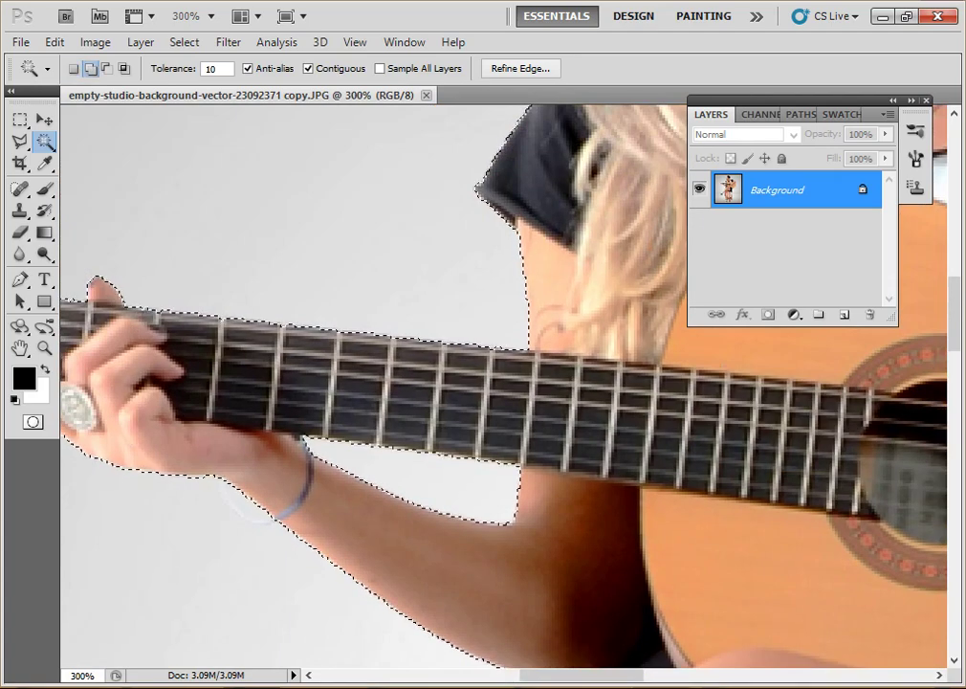
{"action": "scroll", "coordinate": [498, 383], "scroll_direction": "left", "scroll_amount": 3}
{"action": "scroll", "coordinate": [498, 383], "scroll_direction": "left", "scroll_amount": 3}
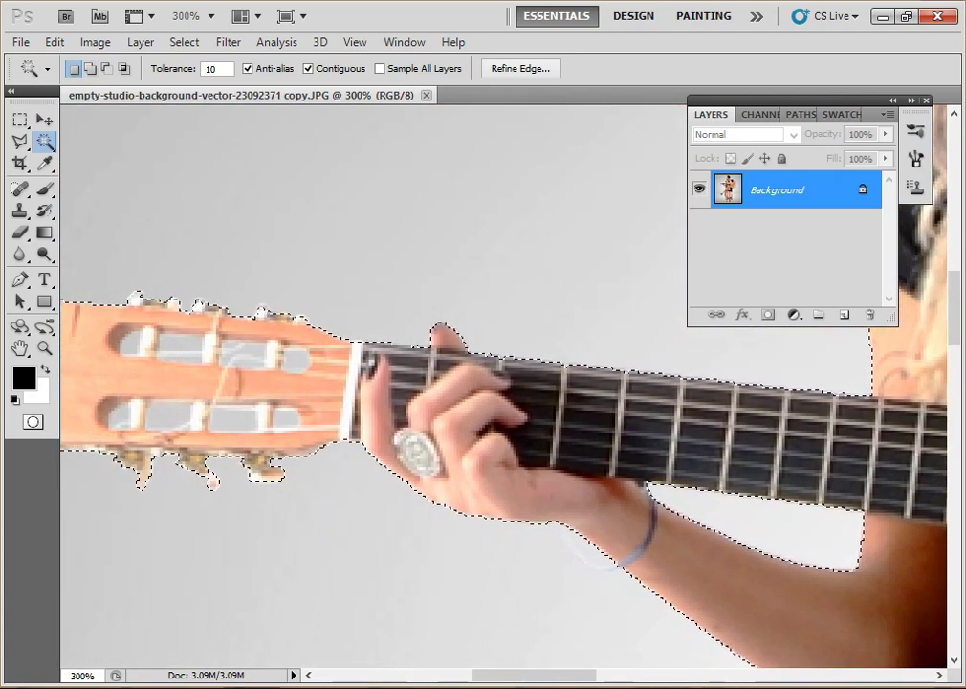
{"action": "scroll", "coordinate": [498, 382], "scroll_direction": "left", "scroll_amount": 1}
{"action": "scroll", "coordinate": [507, 383], "scroll_direction": "left", "scroll_amount": 2}
{"action": "scroll", "coordinate": [507, 383], "scroll_direction": "up", "scroll_amount": 1}
Add the three grey headstock holes to the selection, then zoom back out
{"action": "left_click", "coordinate": [307, 445]}
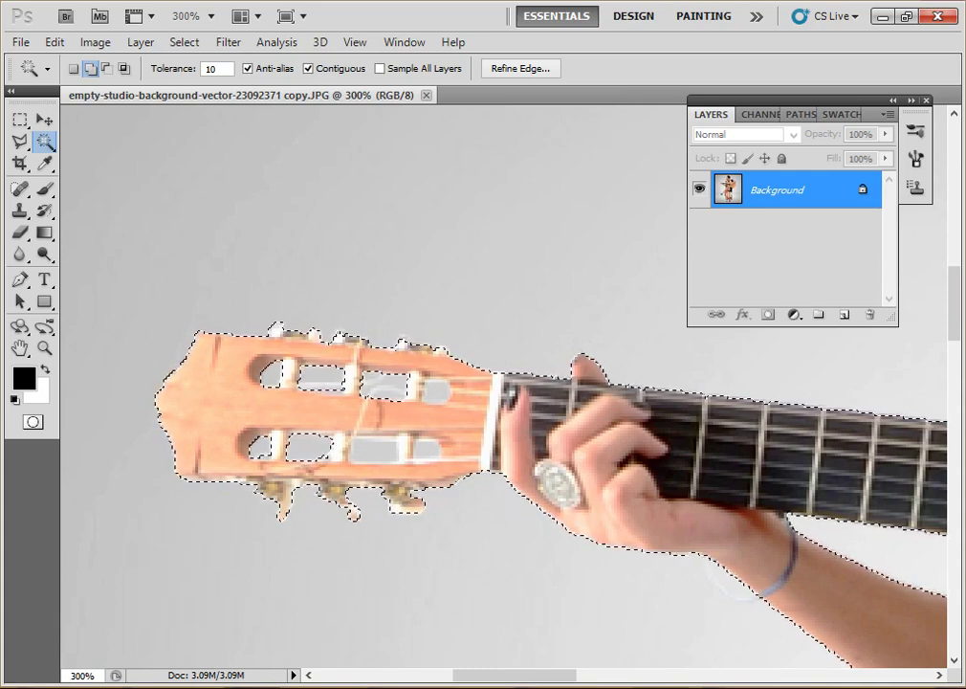
{"action": "left_click", "coordinate": [436, 390]}
{"action": "left_click", "coordinate": [375, 450]}
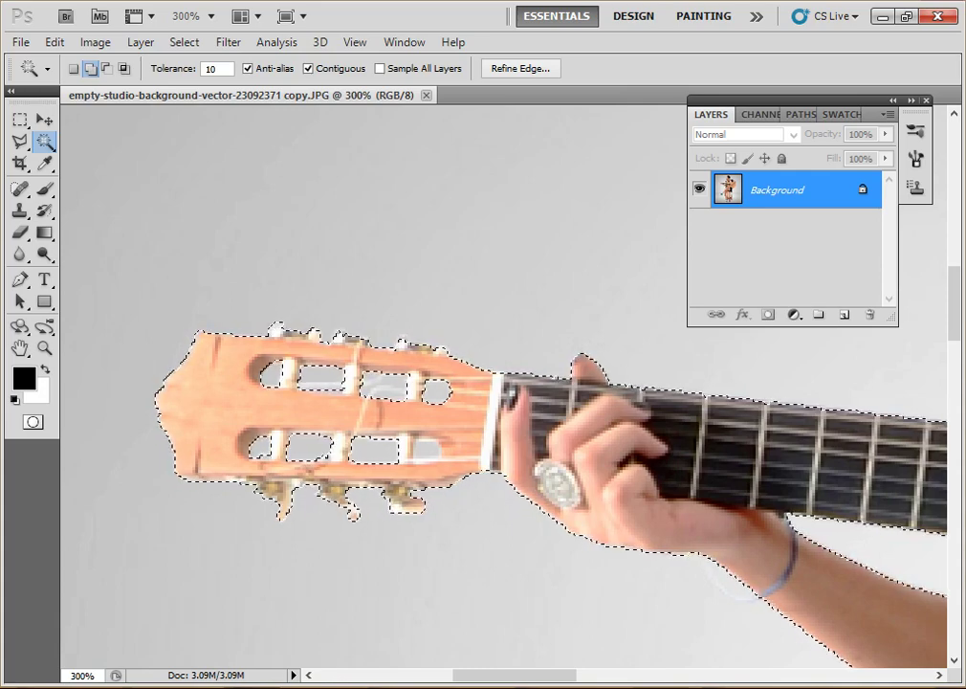
{"action": "left_click", "coordinate": [73, 68]}
{"action": "key", "text": "ctrl+minus"}
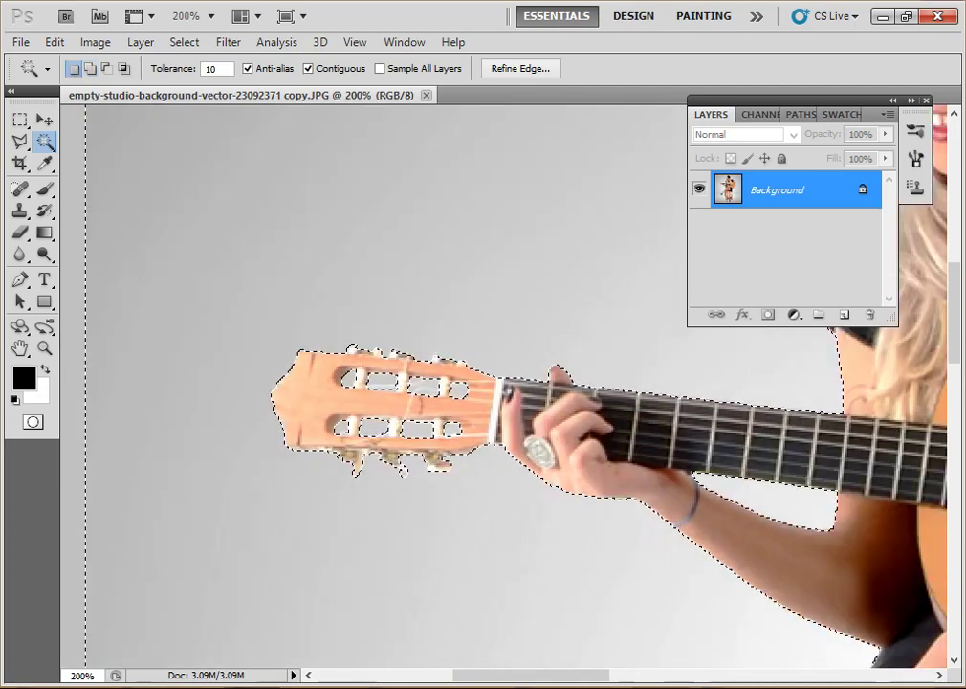
{"action": "key", "text": "ctrl+minus"}
{"action": "key", "text": "ctrl+minus"}
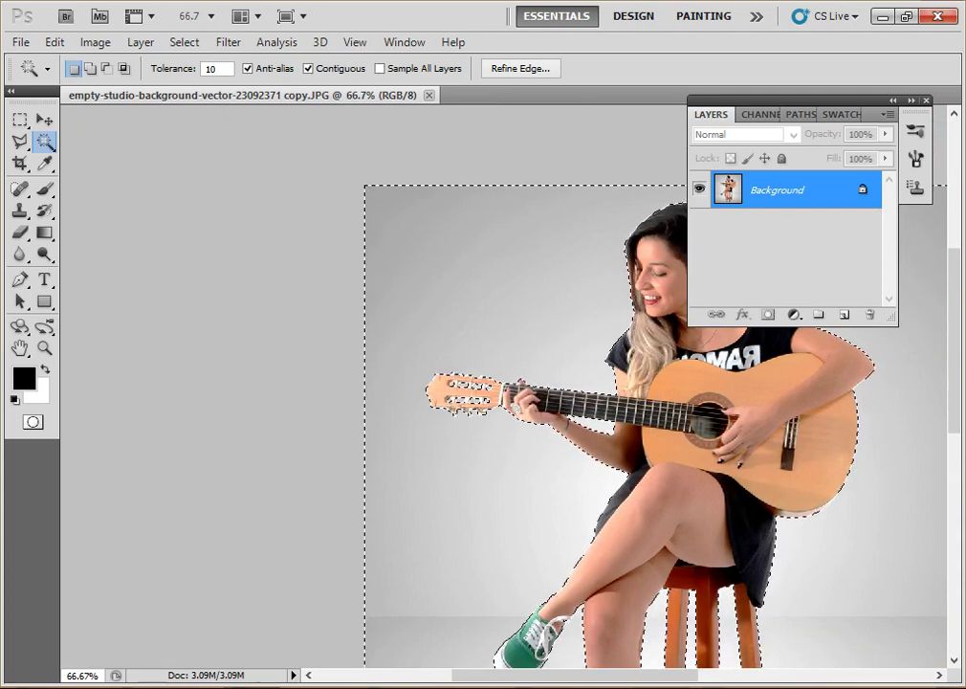
Invert the selection, copy the girl, guitar and stool to Layer 1, and duplicate it
{"action": "key", "text": "ctrl+0"}
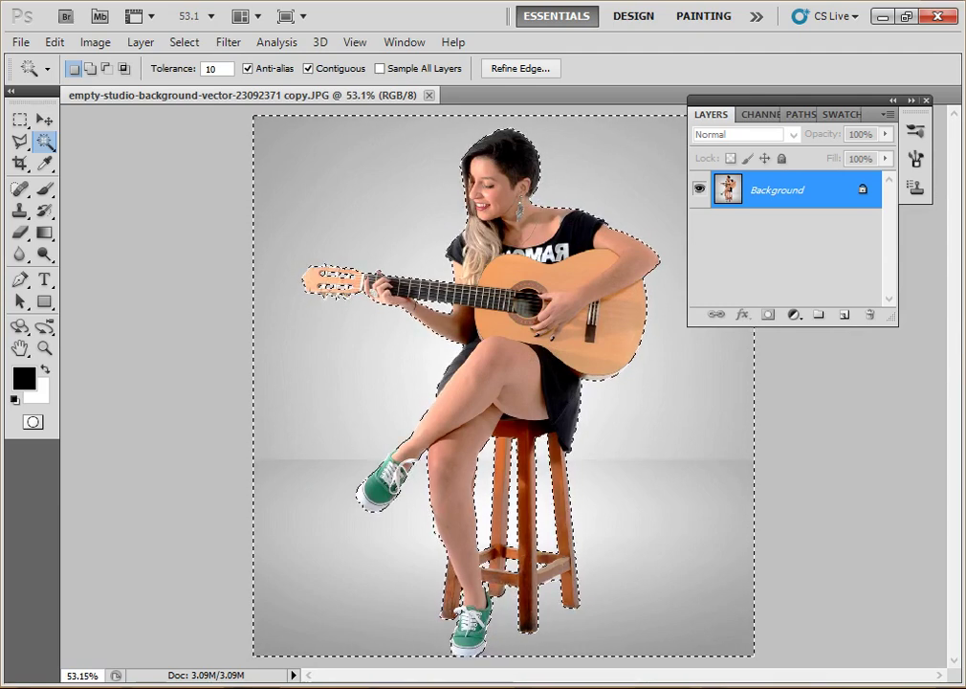
{"action": "key", "text": "ctrl+shift+i"}
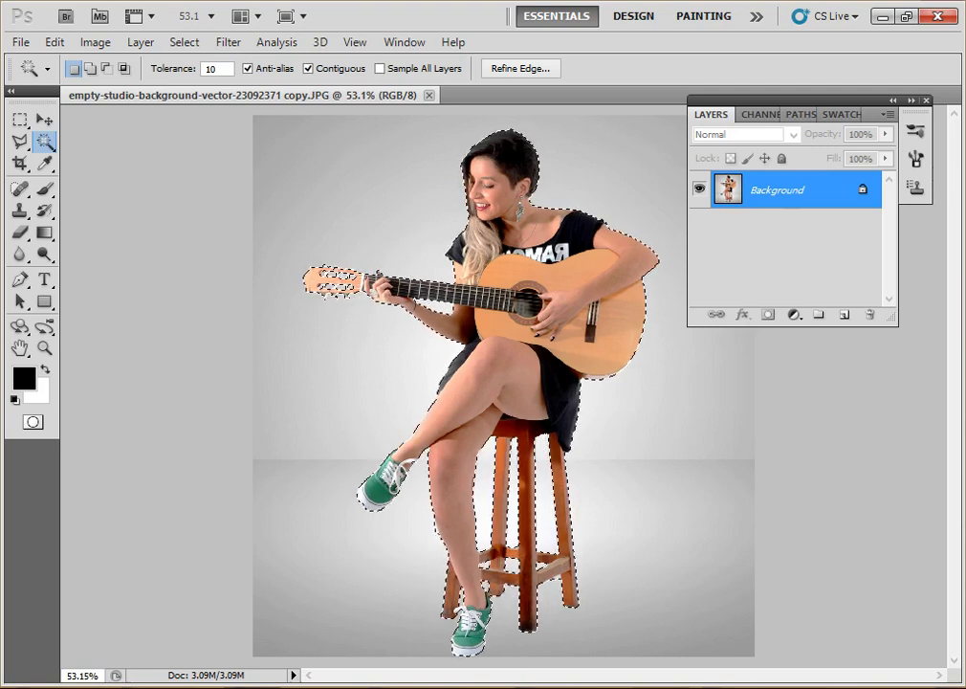
{"action": "key", "text": "ctrl+j"}
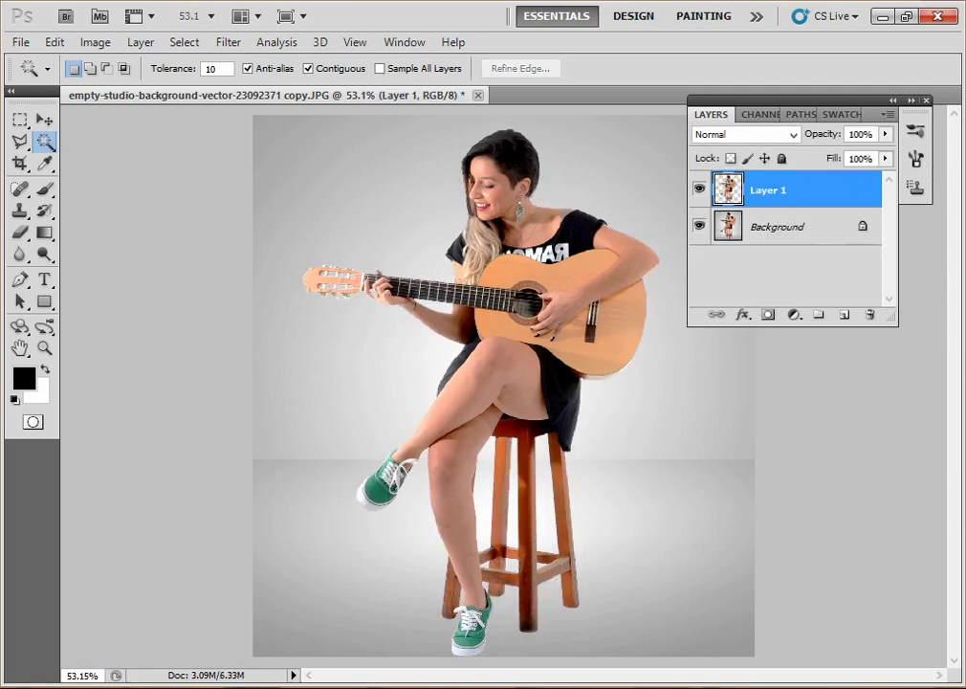
{"action": "key", "text": "ctrl+j"}
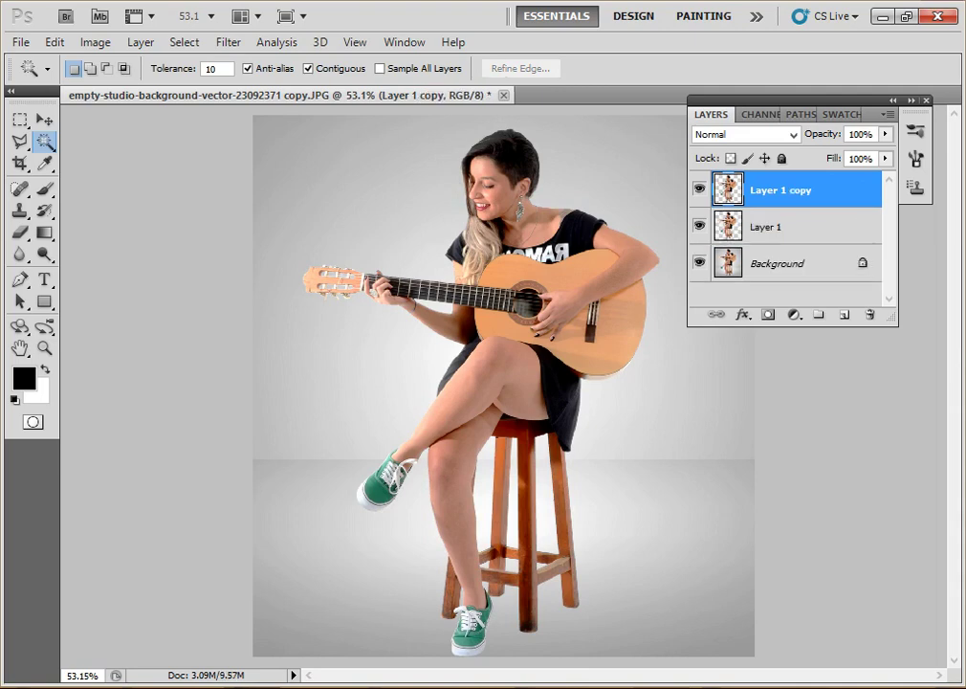
Preview a drop shadow with distance 93 on Layer 1 copy
{"action": "left_click", "coordinate": [743, 314]}
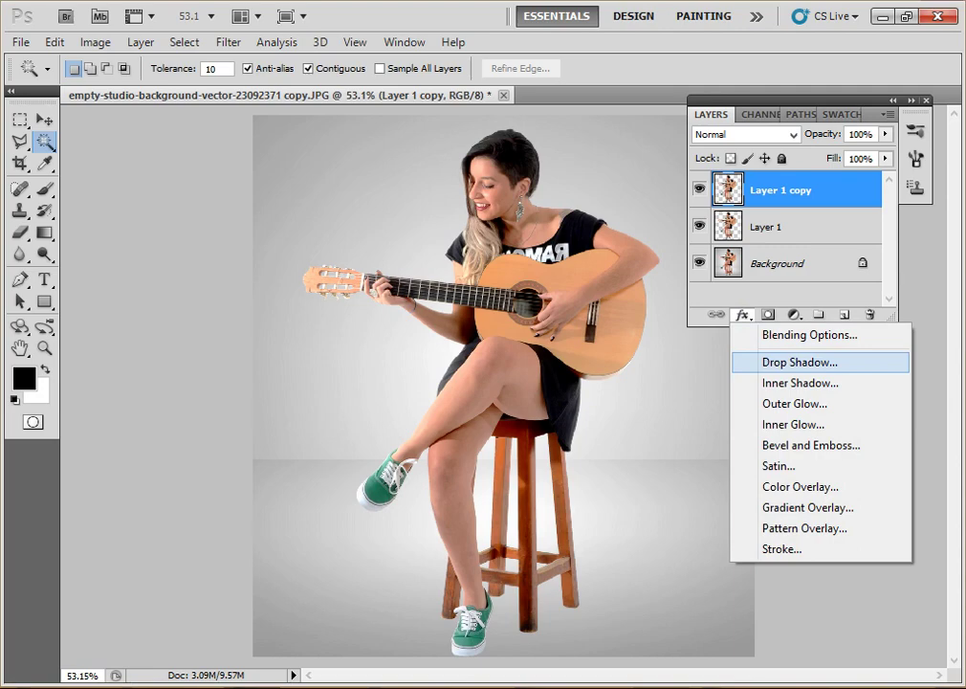
{"action": "left_click", "coordinate": [799, 362]}
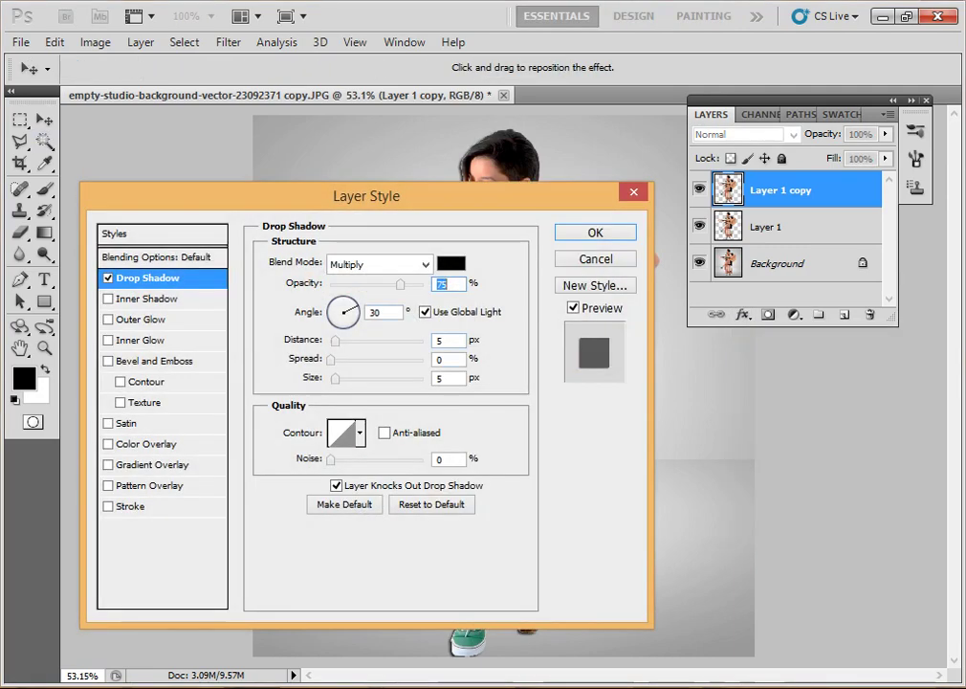
{"action": "key", "text": "Tab"}
{"action": "key", "text": "Tab"}
{"action": "type", "text": "93"}
{"action": "mouse_move", "coordinate": [366, 195]}
{"action": "left_mouse_down"}
{"action": "mouse_move", "coordinate": [346, 283]}
{"action": "mouse_move", "coordinate": [380, 251]}
{"action": "mouse_move", "coordinate": [380, 164]}
{"action": "mouse_move", "coordinate": [378, 171]}
{"action": "left_mouse_up"}
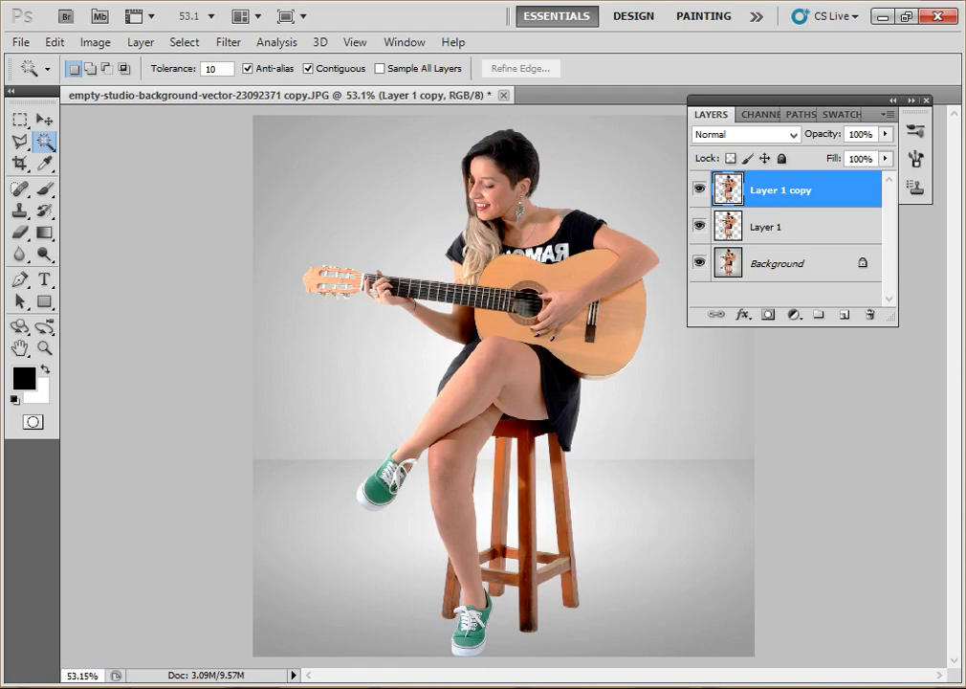
Fill the Layer 1 copy figure with solid black and deselect it
{"action": "left_click", "coordinate": [365, 473]}
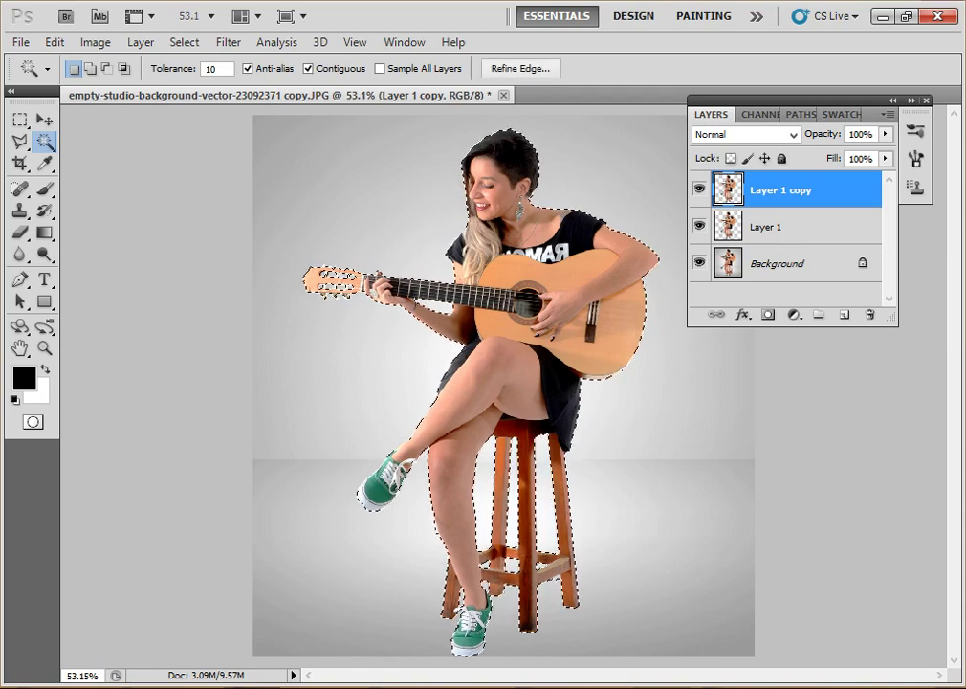
{"action": "left_click", "coordinate": [24, 377]}
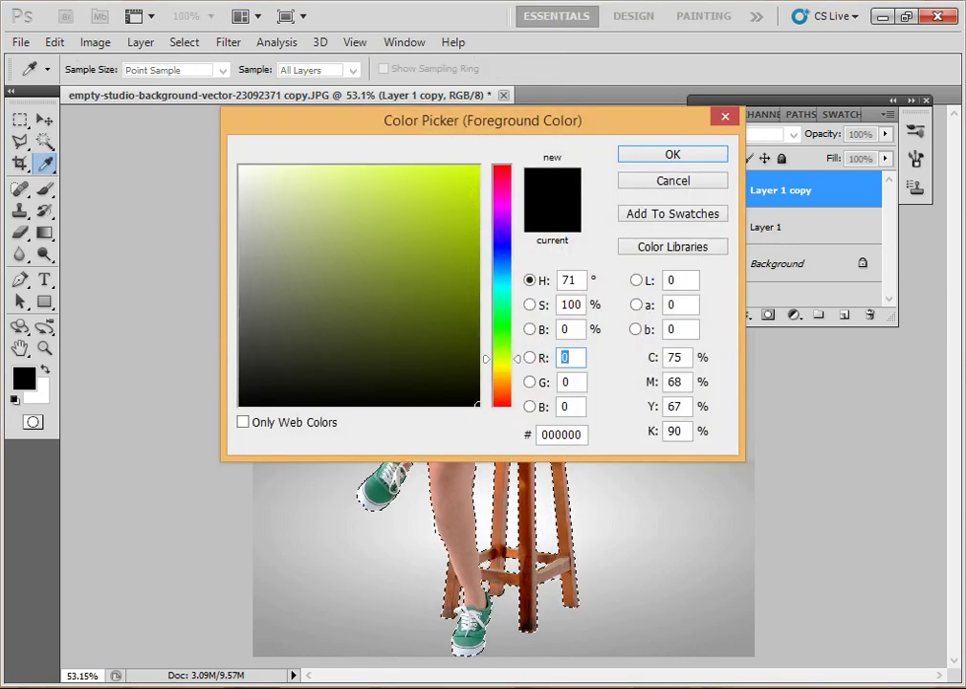
{"action": "left_click_drag", "start_coordinate": [440, 370], "coordinate": [481, 407]}
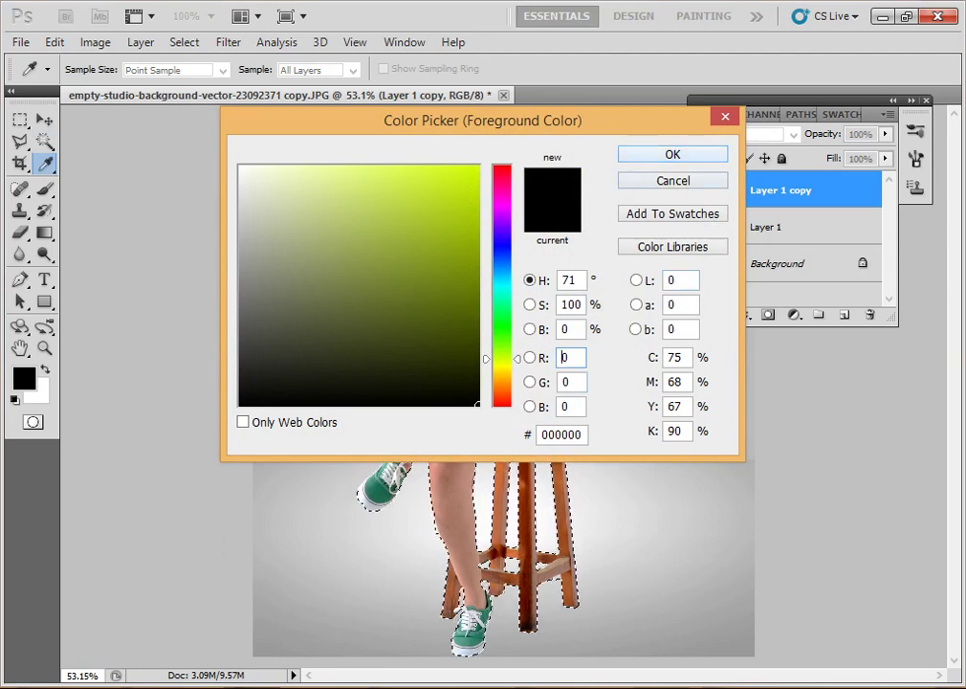
{"action": "key", "text": "Return"}
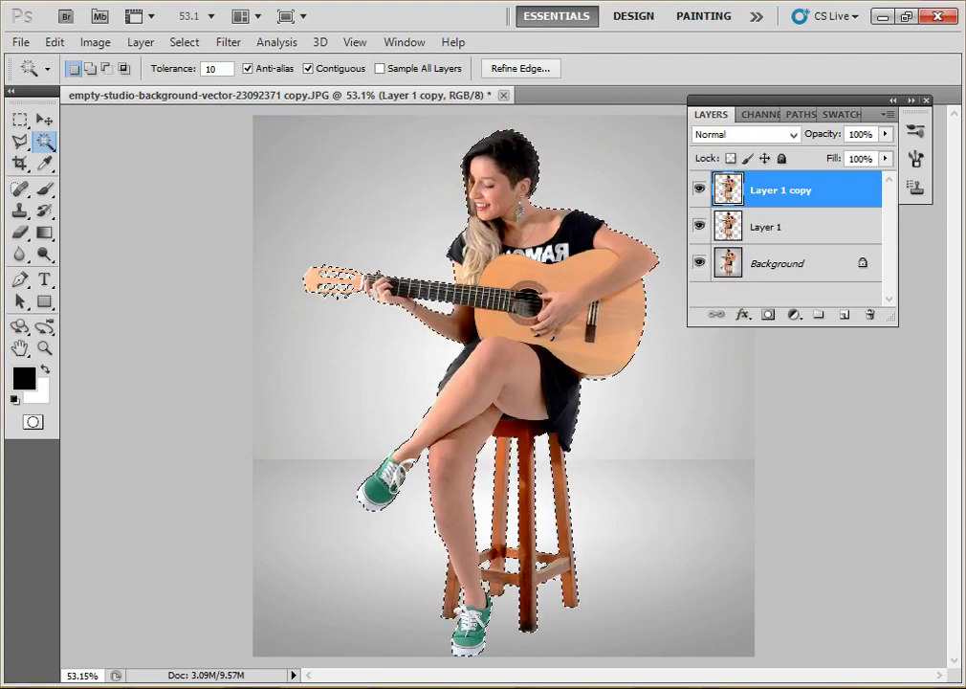
{"action": "key", "text": "alt"}
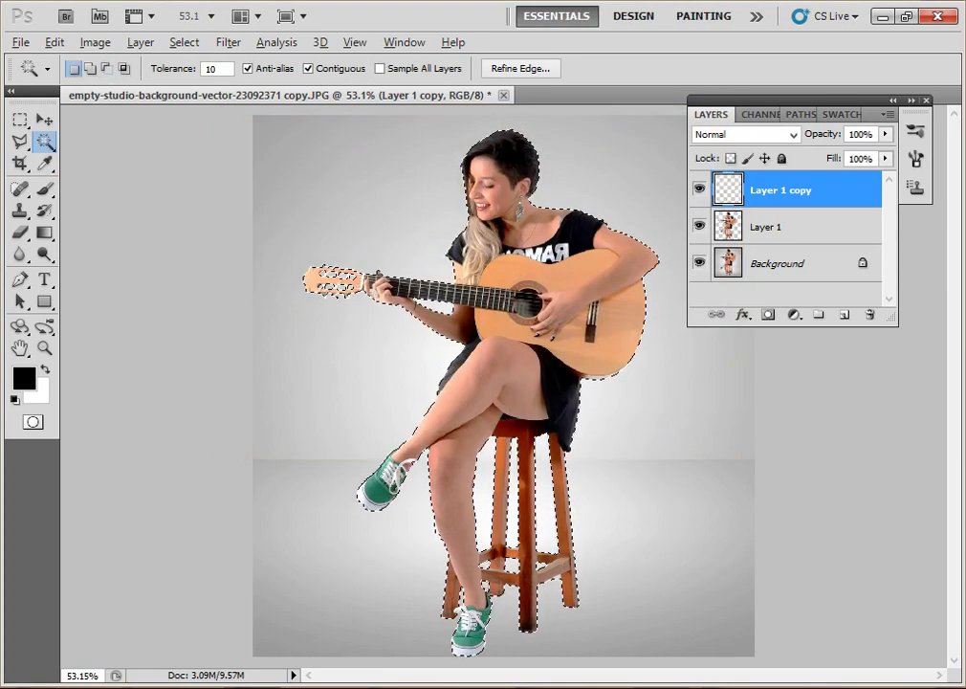
{"action": "key", "text": "alt+BackSpace"}
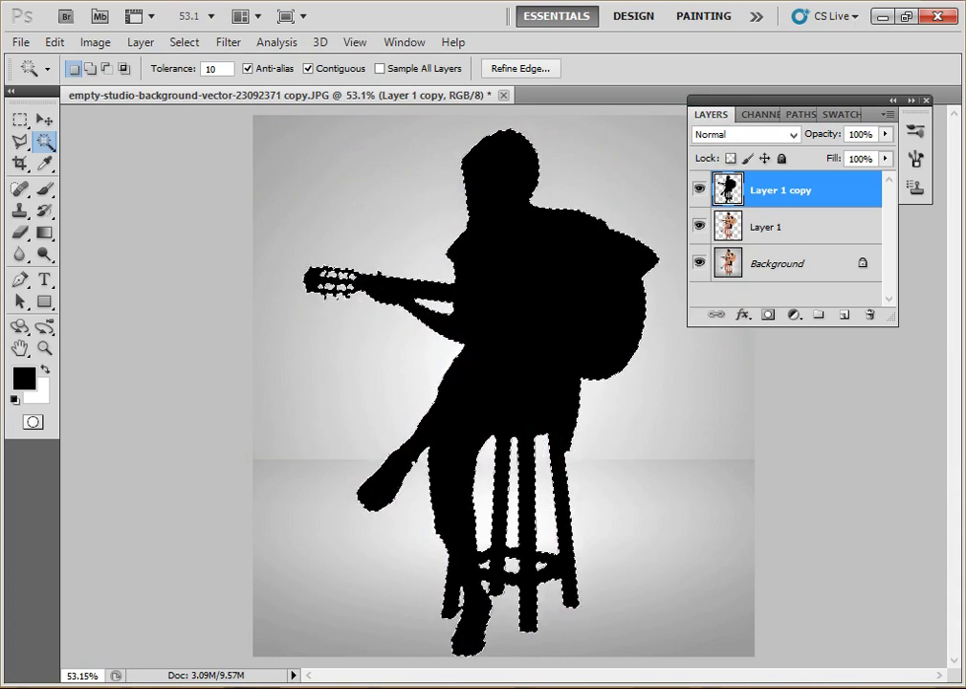
{"action": "key", "text": "ctrl+d"}
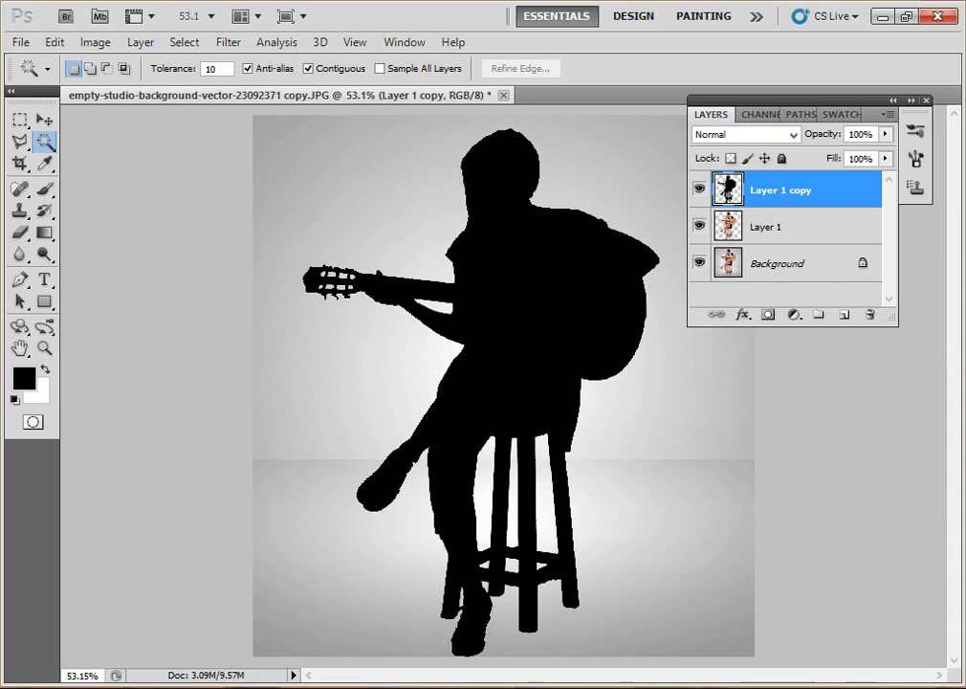
{"action": "left_click_drag", "start_coordinate": [780, 191], "coordinate": [781, 225]}
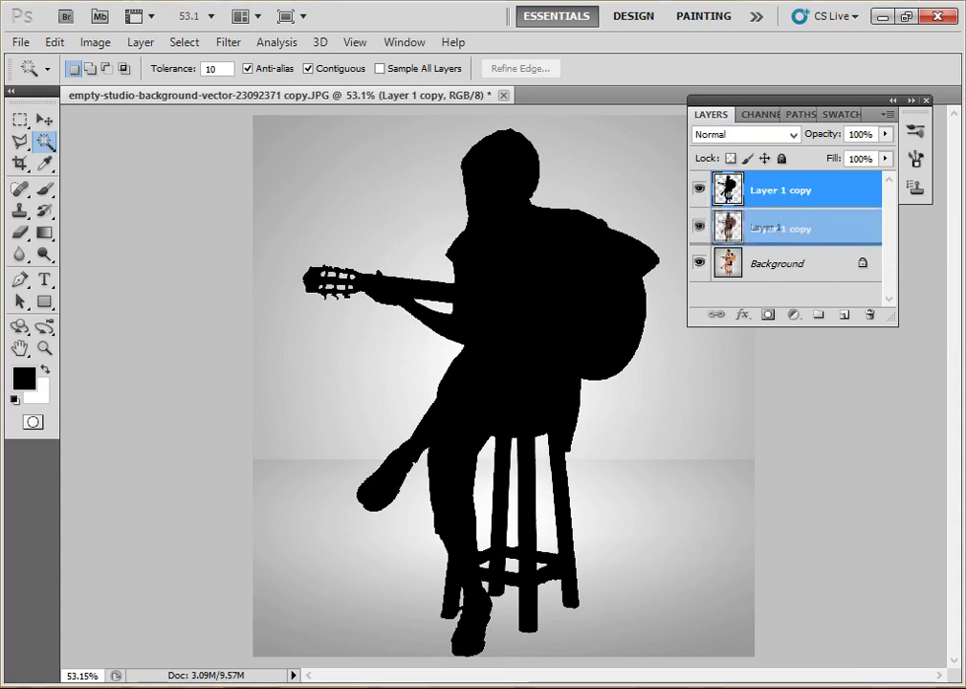
Place the black Layer 1 copy beneath Layer 1 and enter Free Transform
{"action": "left_click_drag", "start_coordinate": [781, 226], "coordinate": [781, 227]}
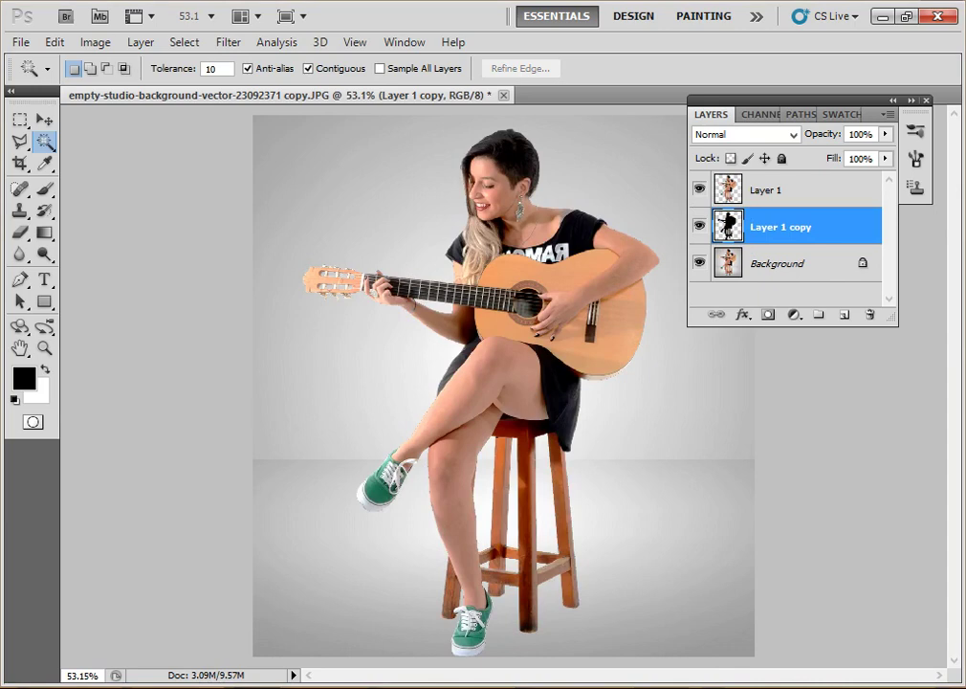
{"action": "key", "text": "ctrl+t"}
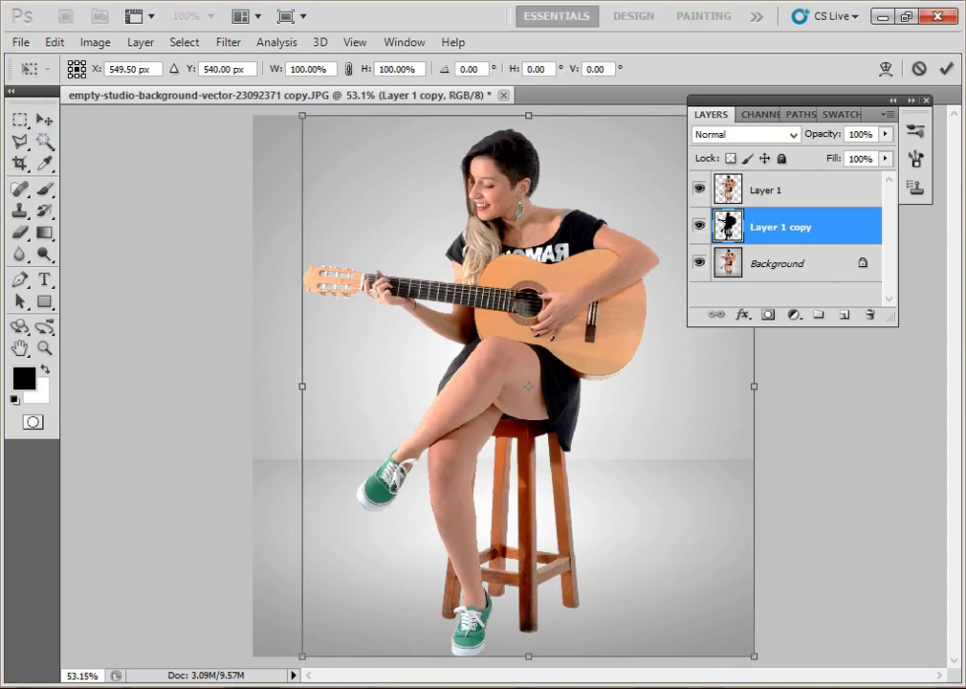
Squash the silhouette to about 38.84% height and distort its corners into a slanted shadow
{"action": "left_click_drag", "start_coordinate": [529, 115], "coordinate": [529, 448]}
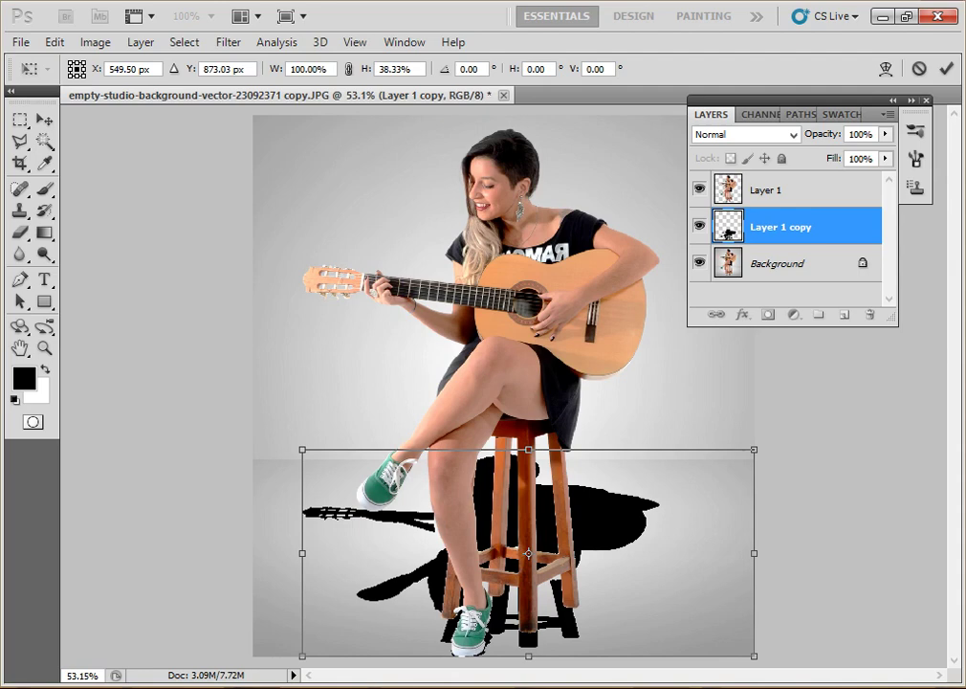
{"action": "left_click_drag", "start_coordinate": [303, 657], "coordinate": [307, 650]}
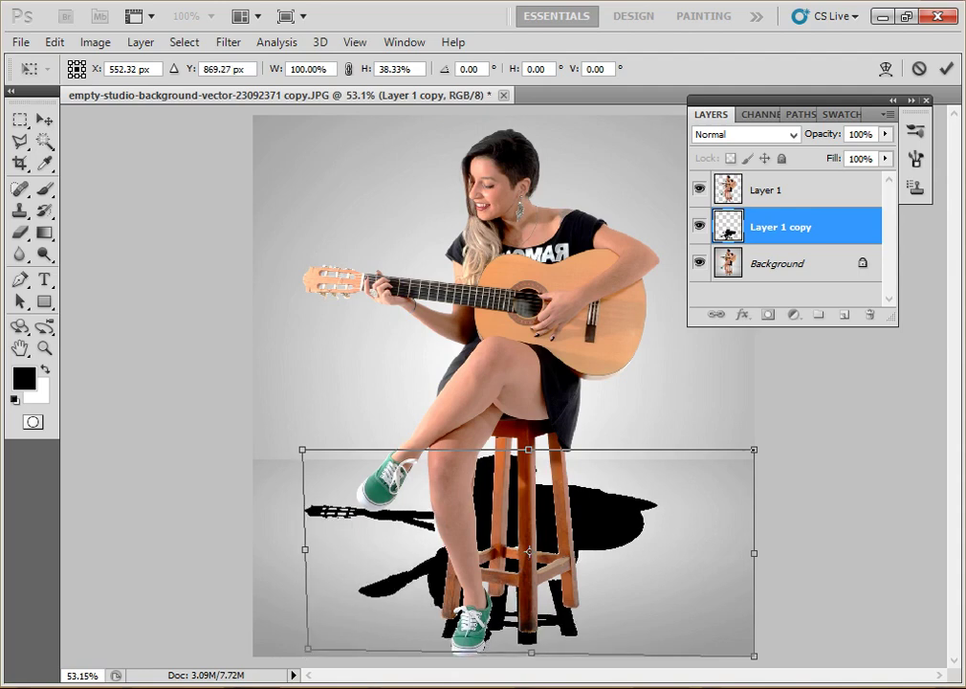
{"action": "left_click_drag", "start_coordinate": [755, 449], "coordinate": [745, 446]}
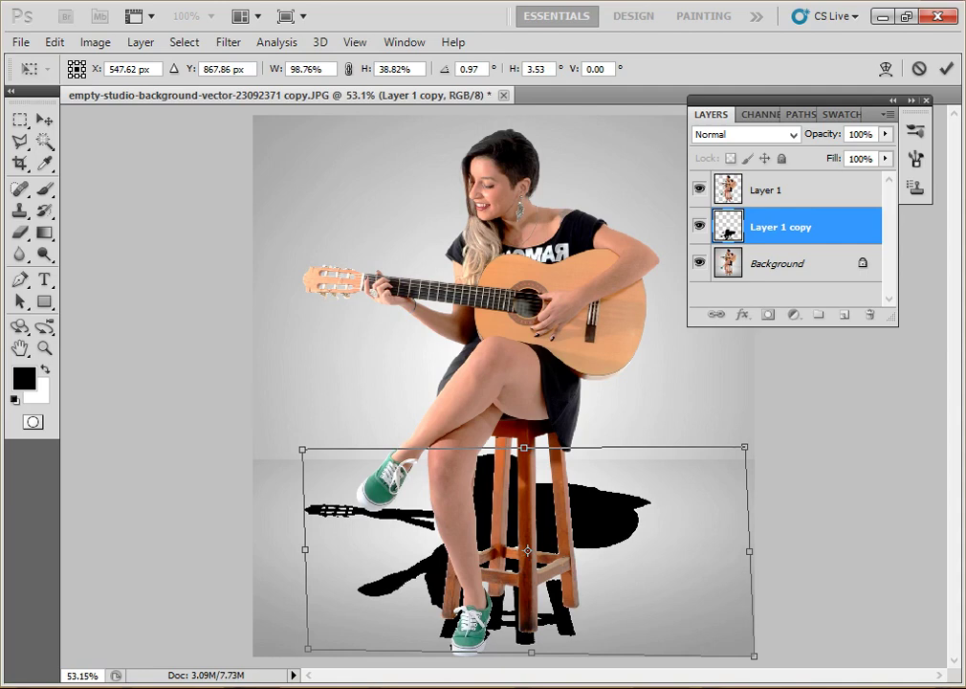
{"action": "left_click_drag", "start_coordinate": [302, 449], "coordinate": [289, 444]}
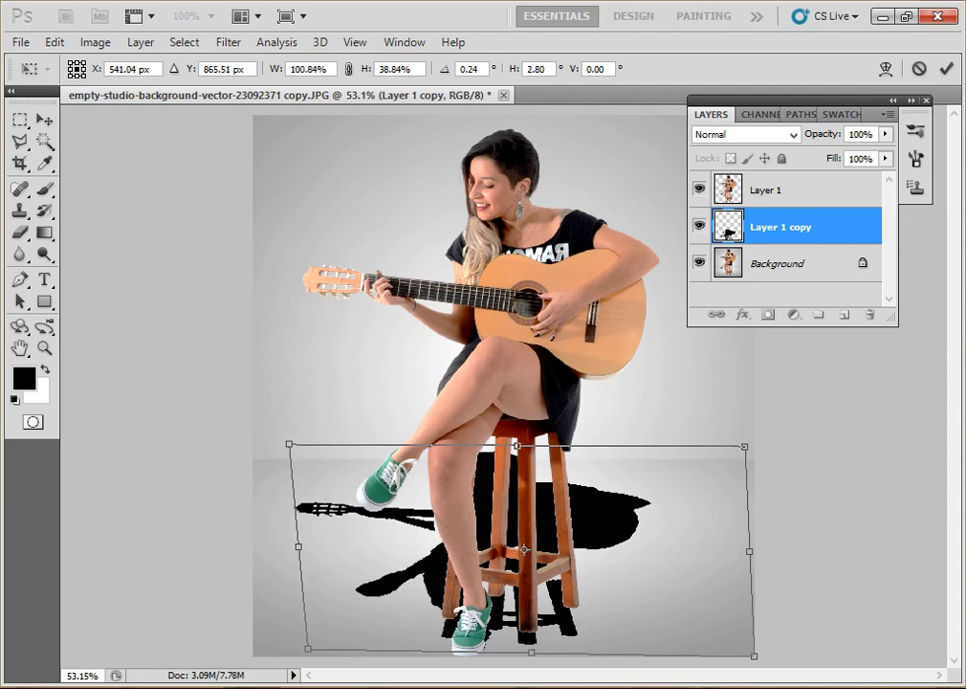
{"action": "mouse_move", "coordinate": [308, 649]}
{"action": "left_mouse_down"}
{"action": "mouse_move", "coordinate": [318, 650]}
{"action": "mouse_move", "coordinate": [309, 646]}
{"action": "left_mouse_up"}
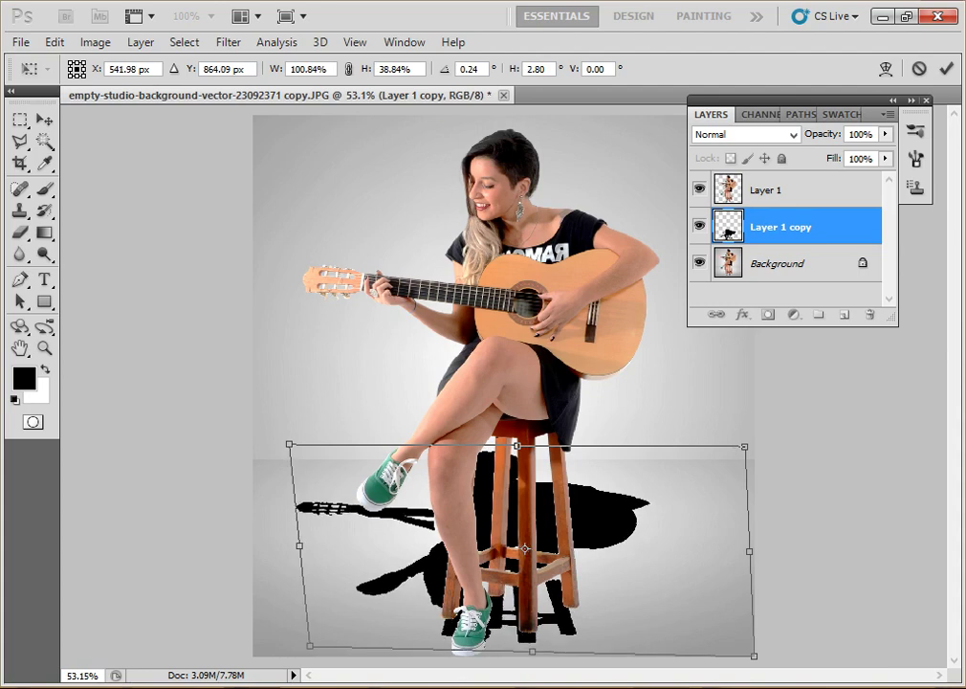
{"action": "key", "text": "Return"}
Lower Layer 1 copy's opacity to 40%
{"action": "key", "text": "w"}
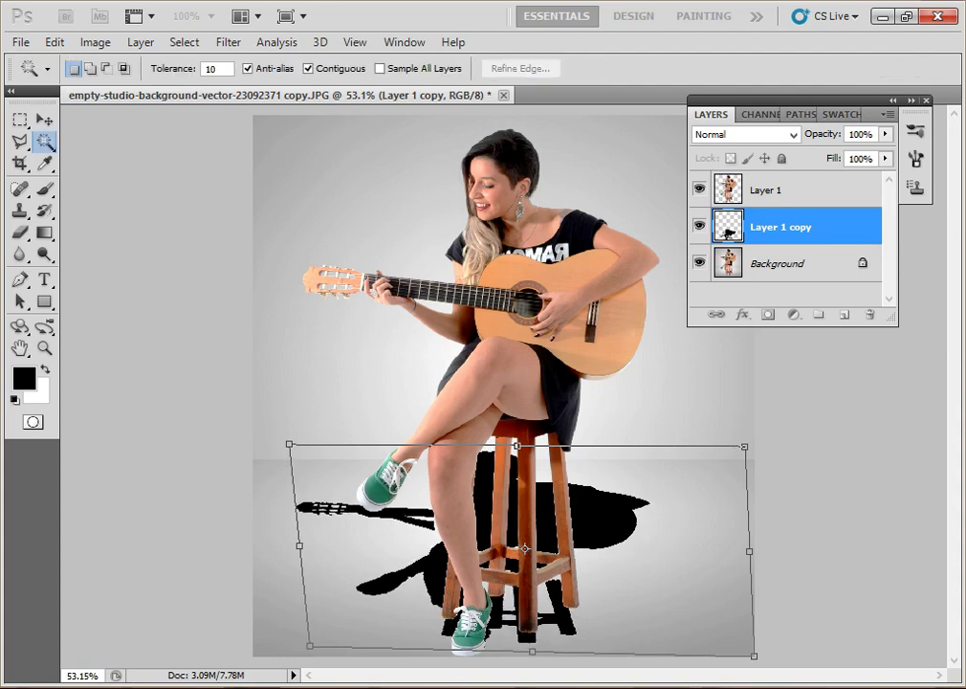
{"action": "left_click", "coordinate": [886, 134]}
{"action": "left_click_drag", "start_coordinate": [886, 154], "coordinate": [828, 153]}
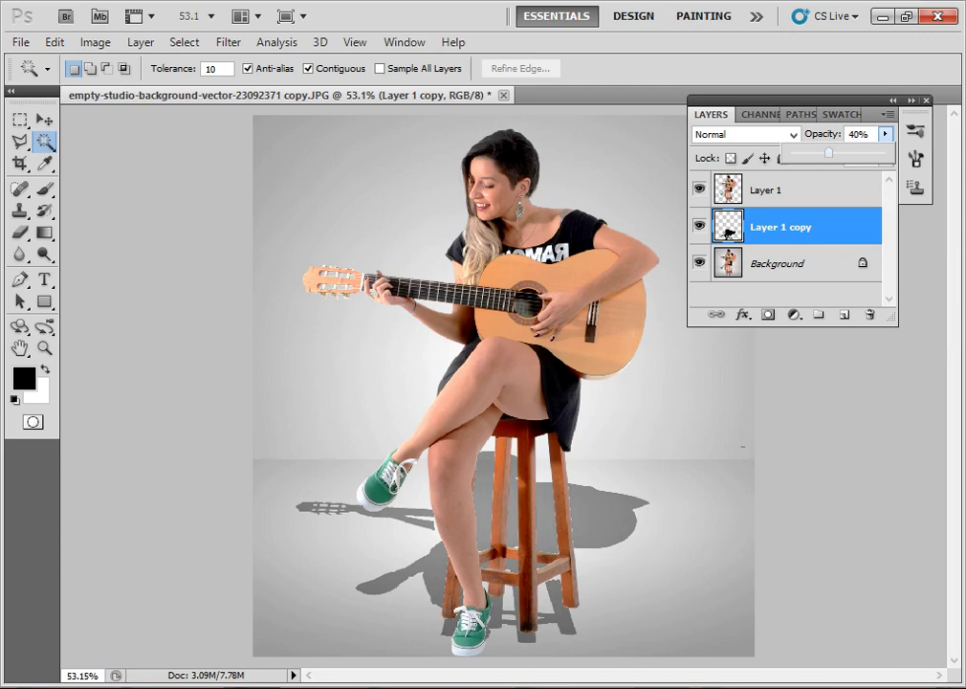
{"action": "left_click", "coordinate": [228, 42]}
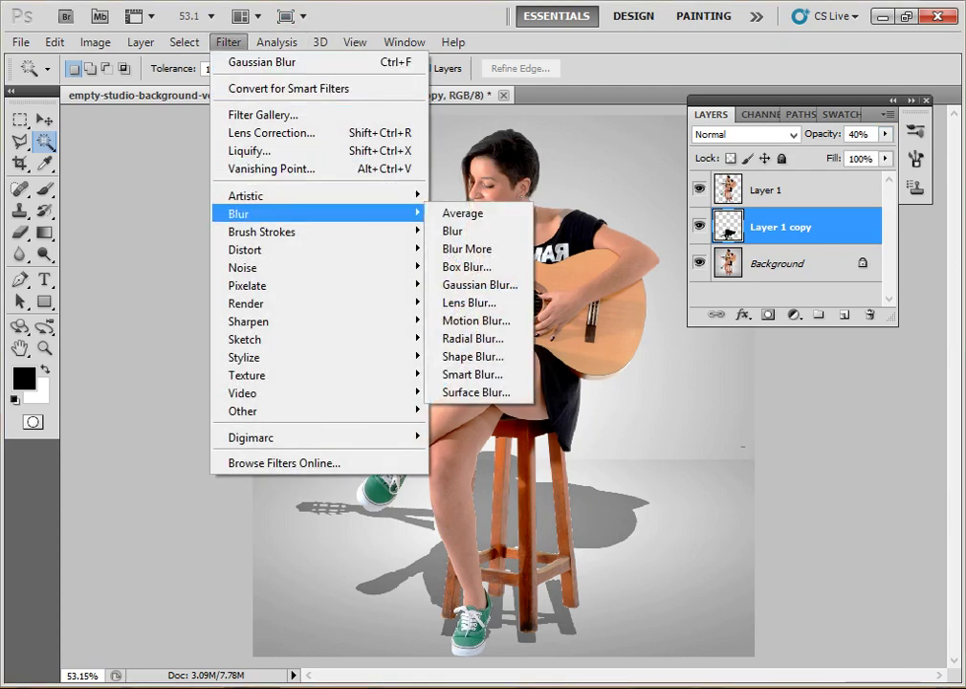
Apply a Gaussian Blur with a 2.0-pixel radius to the floor shadow layer
{"action": "left_click", "coordinate": [479, 284]}
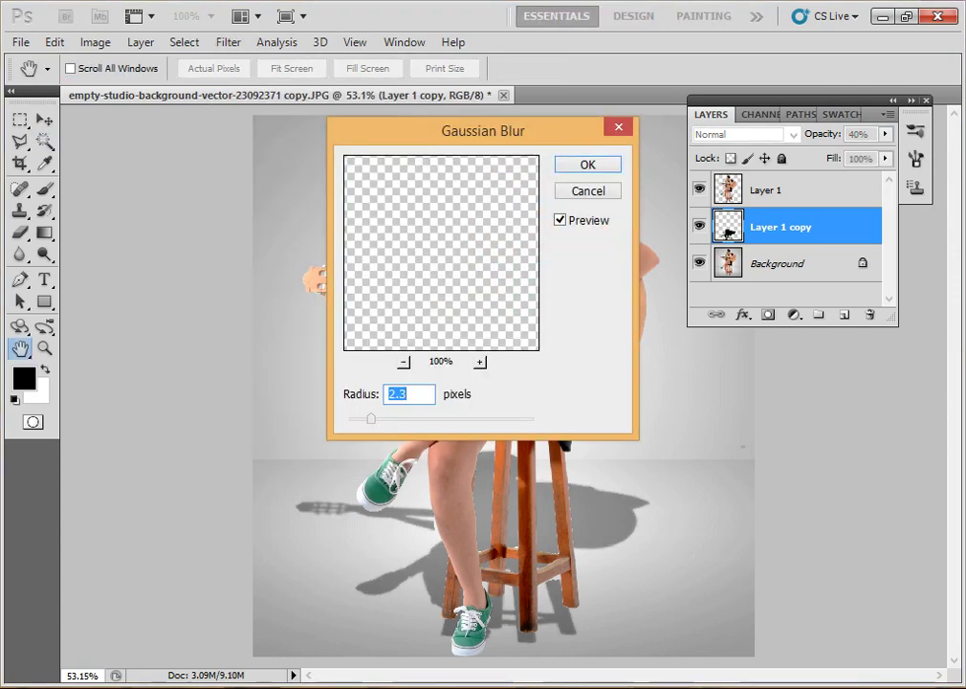
{"action": "type", "text": "2.1"}
{"action": "key", "text": "ctrl+a"}
{"action": "type", "text": "1.8"}
{"action": "key", "text": "Up"}
{"action": "key", "text": "Up"}
{"action": "key", "text": "ctrl+a"}
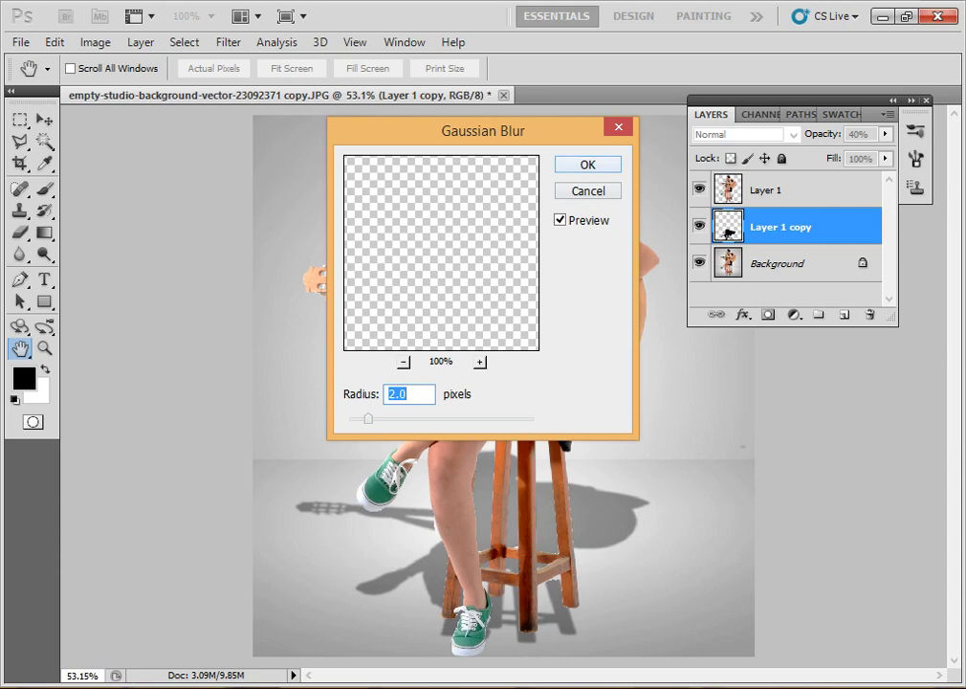
{"action": "key", "text": "Return"}
{"action": "key", "text": "w"}
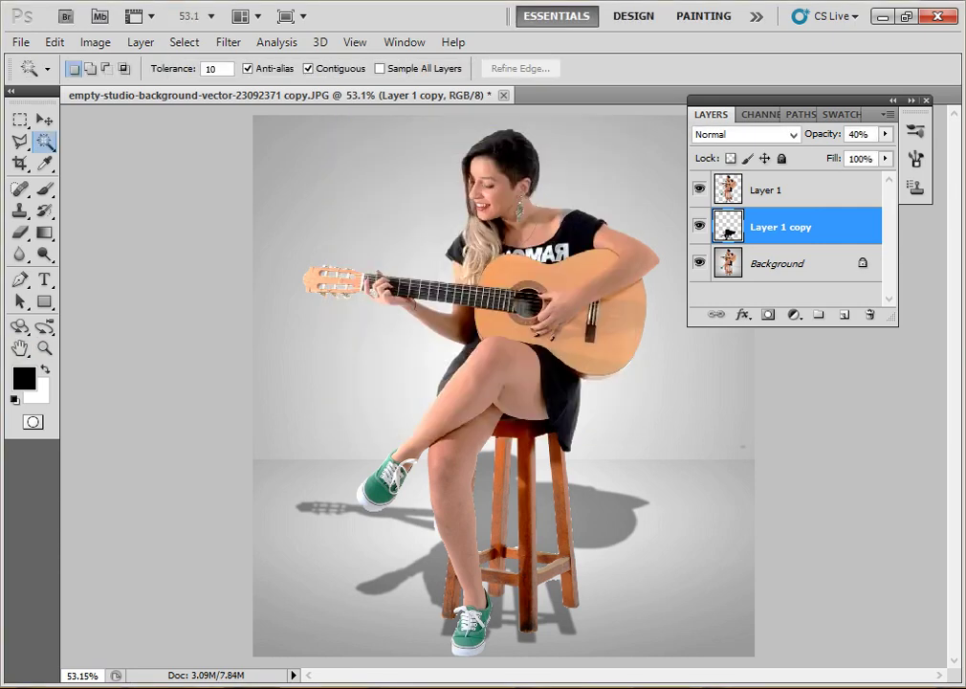